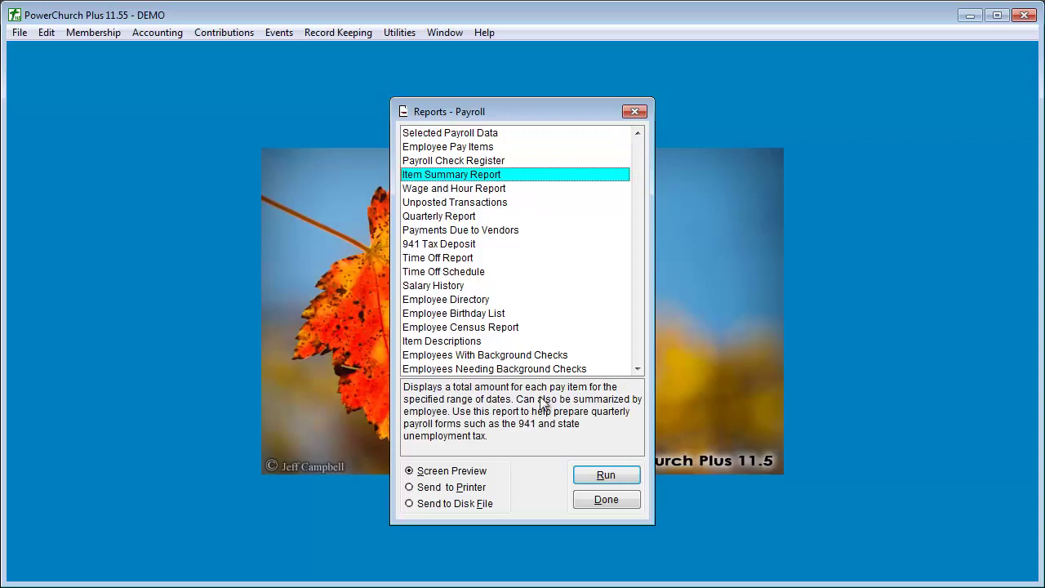
Examine the date range choices offered for the payroll Item Summary Report, and leave the payroll reports without running it.
click(611, 474)
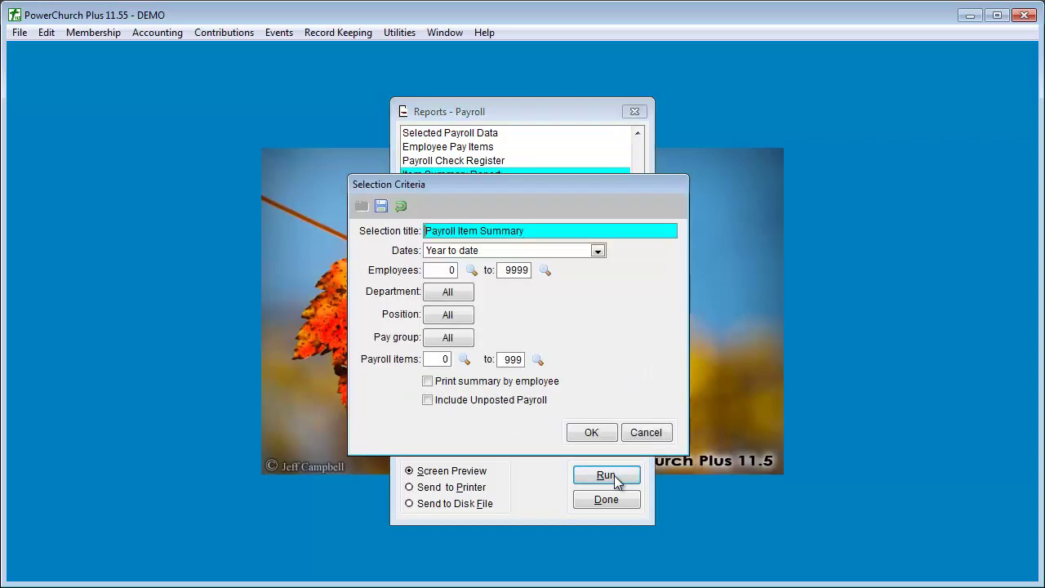
click(576, 251)
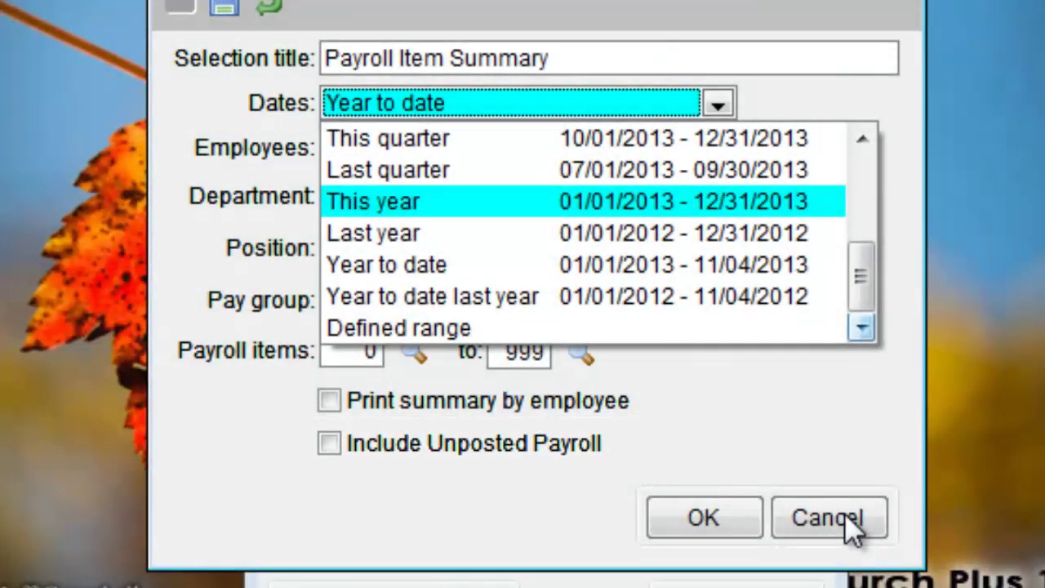
click(842, 516)
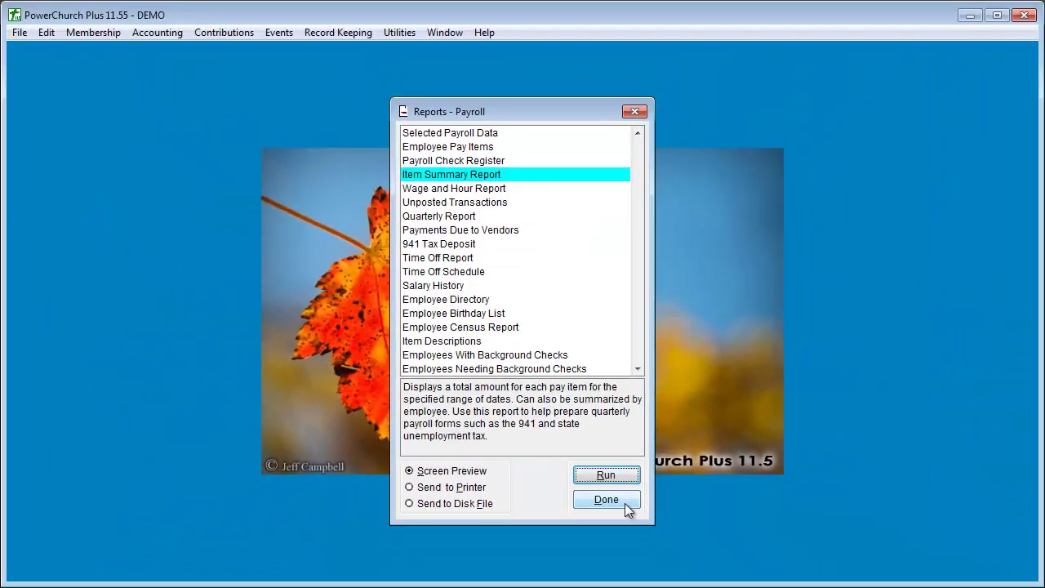
click(621, 507)
Open the report options for the Funds Report among the contributions reports.
click(198, 21)
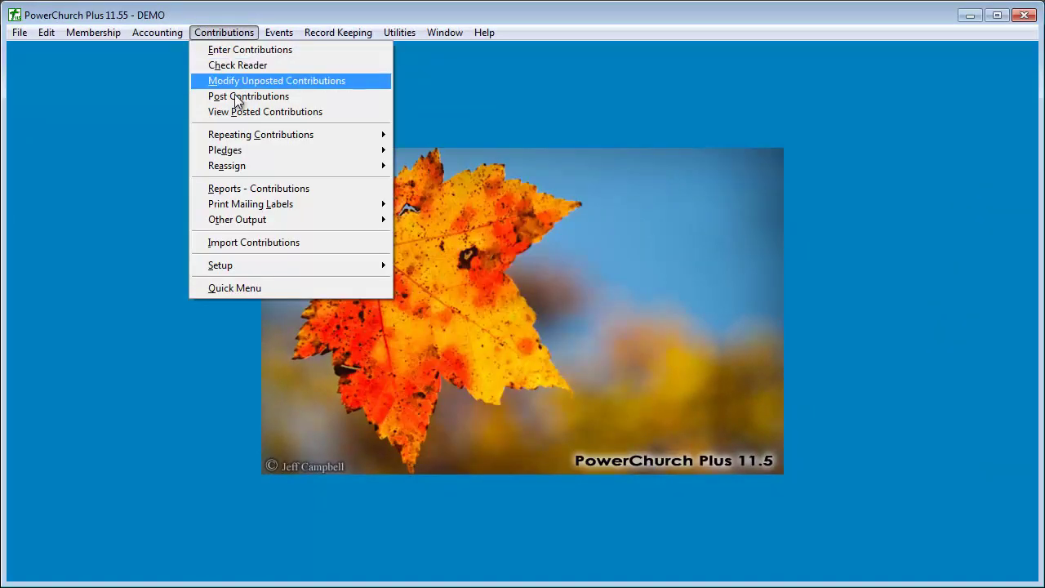
click(268, 189)
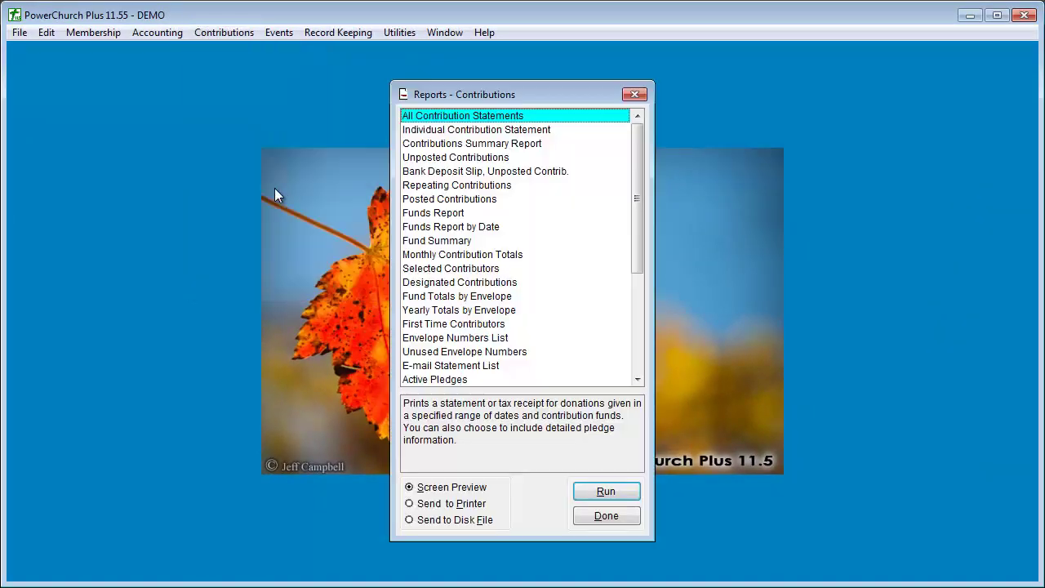
click(452, 214)
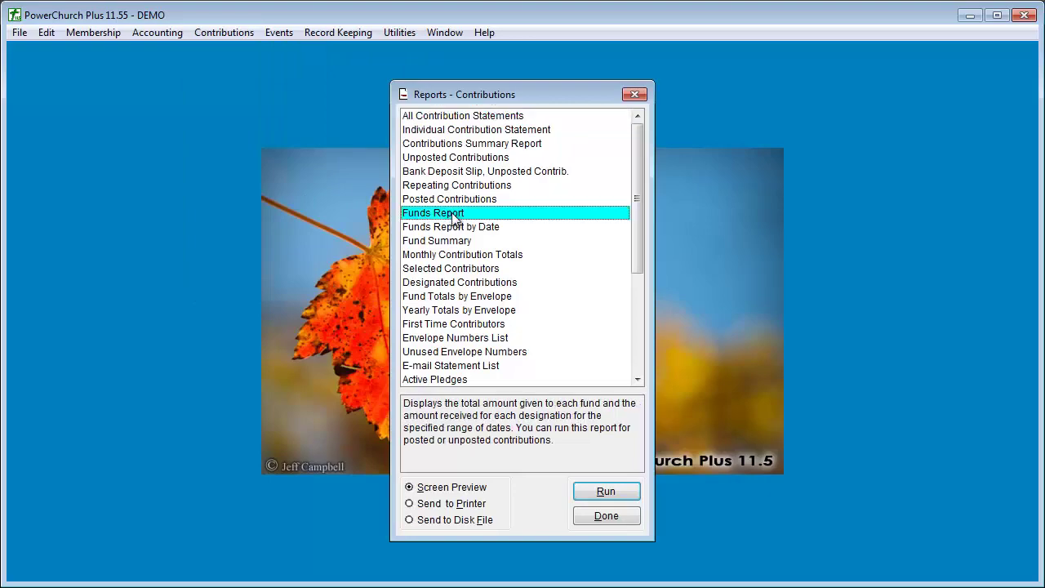
double_click(453, 216)
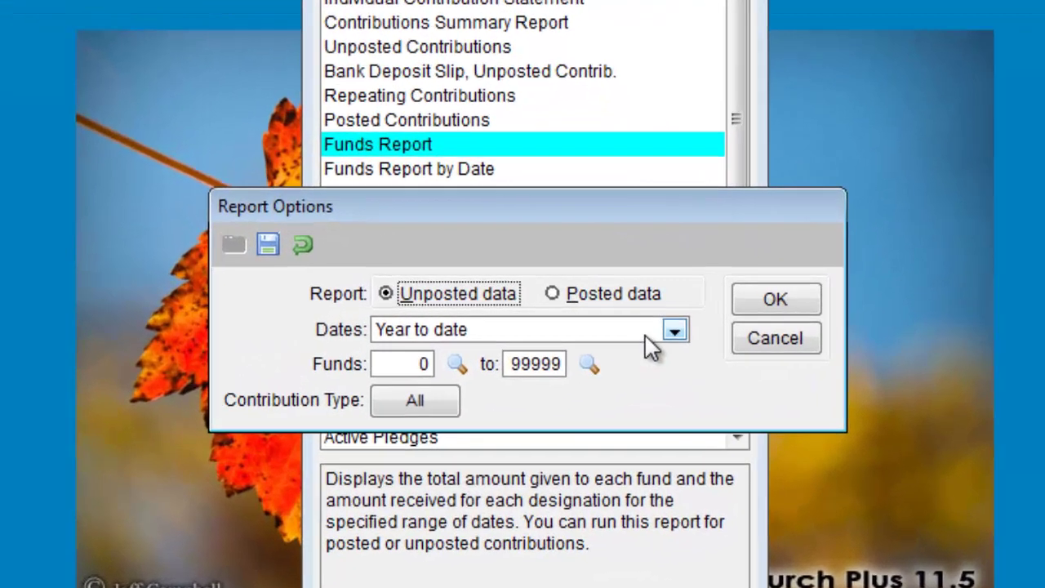
Preview the Funds Report for unposted data dated Last Sunday, and close the preview and the contributions reports.
click(599, 314)
drag(834, 480, 814, 380)
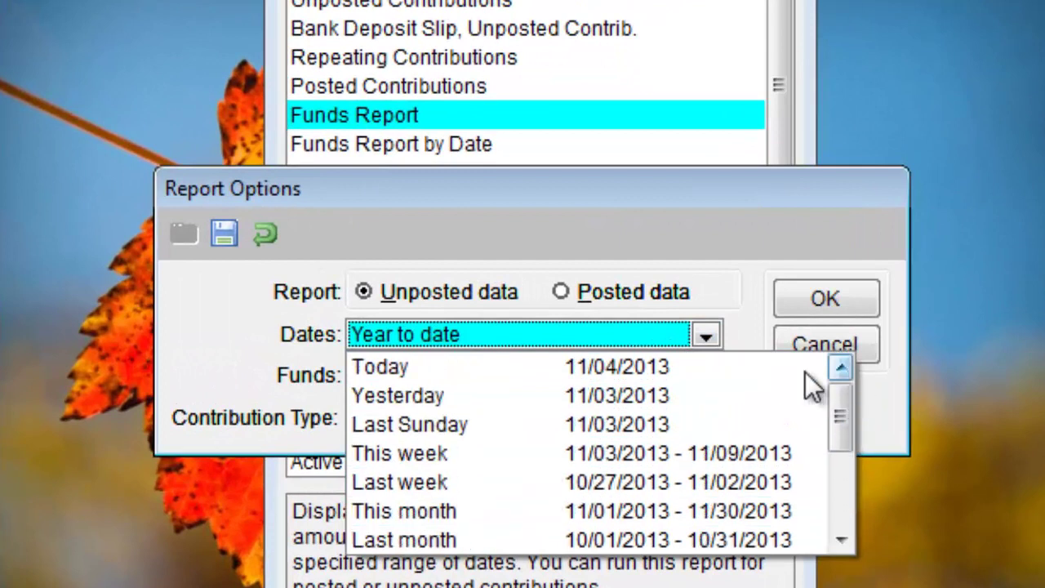
click(679, 428)
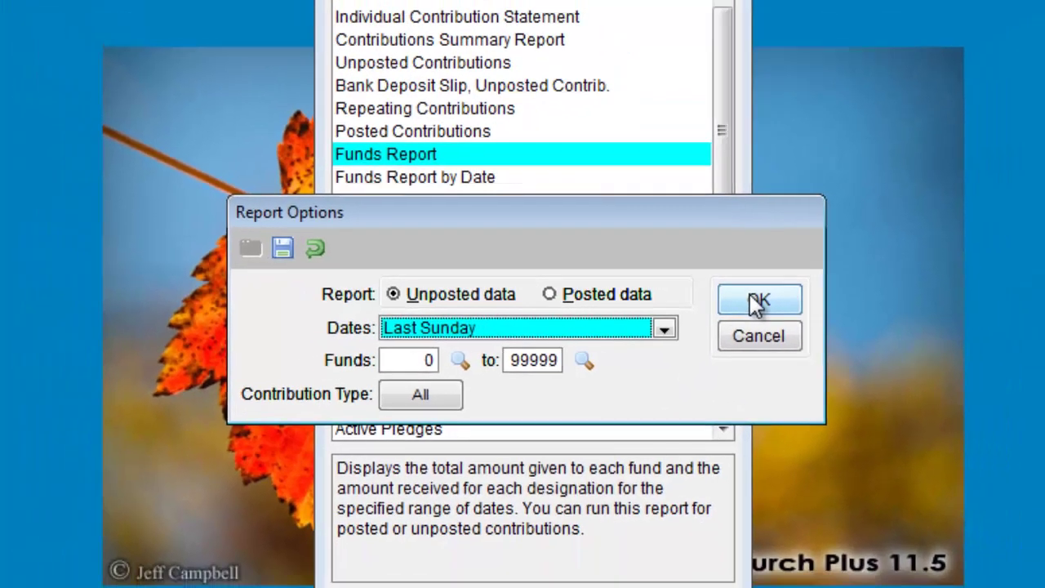
click(758, 302)
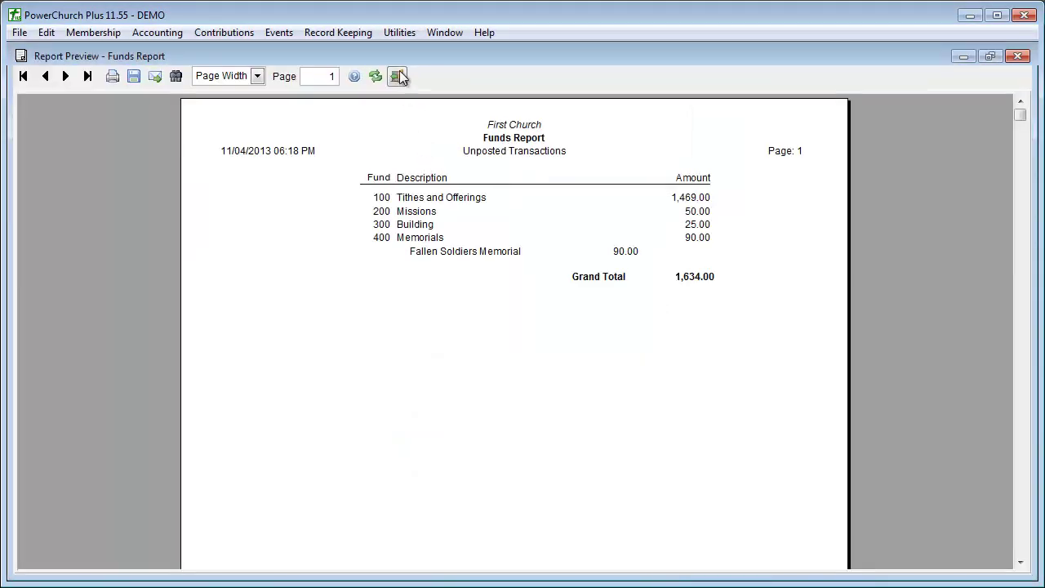
click(399, 76)
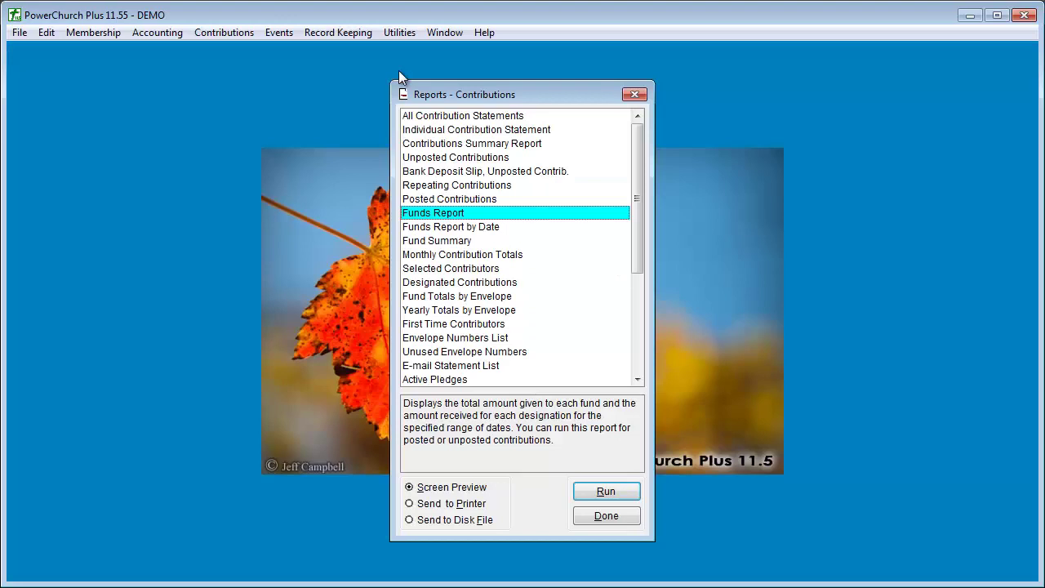
click(606, 515)
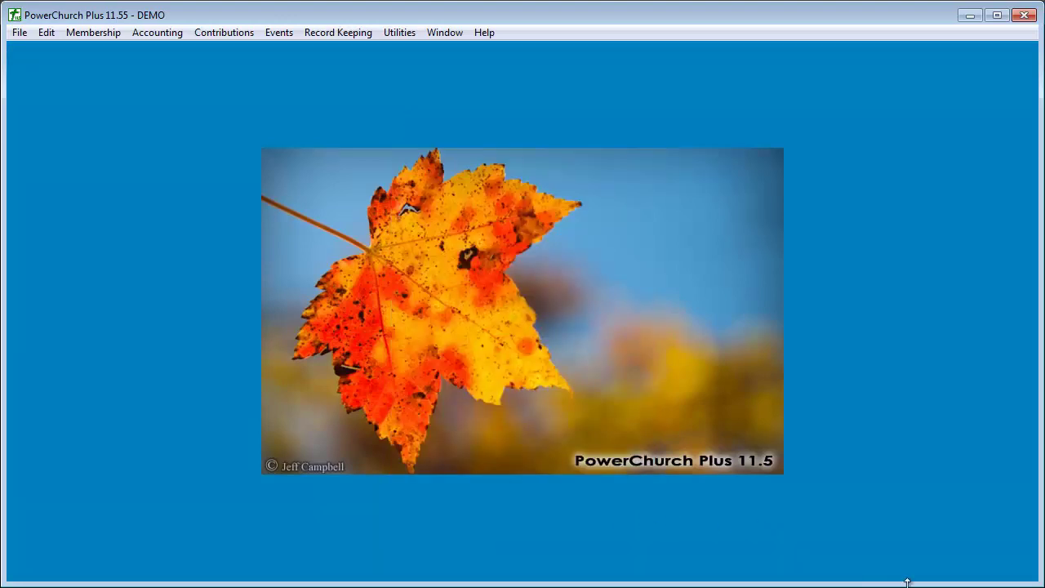
Start the All Contribution Statements report from the contributions reports.
click(235, 35)
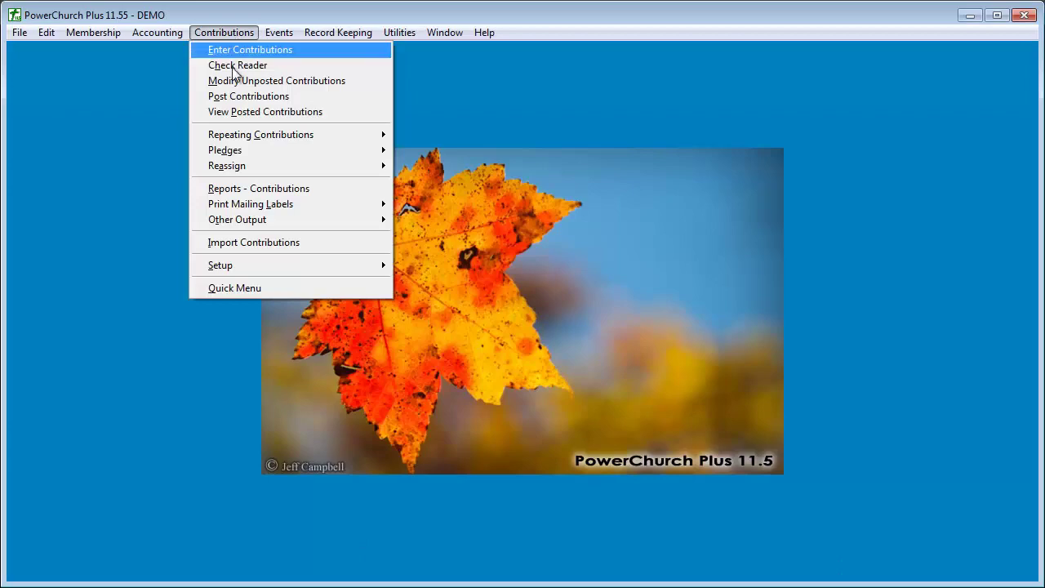
click(235, 188)
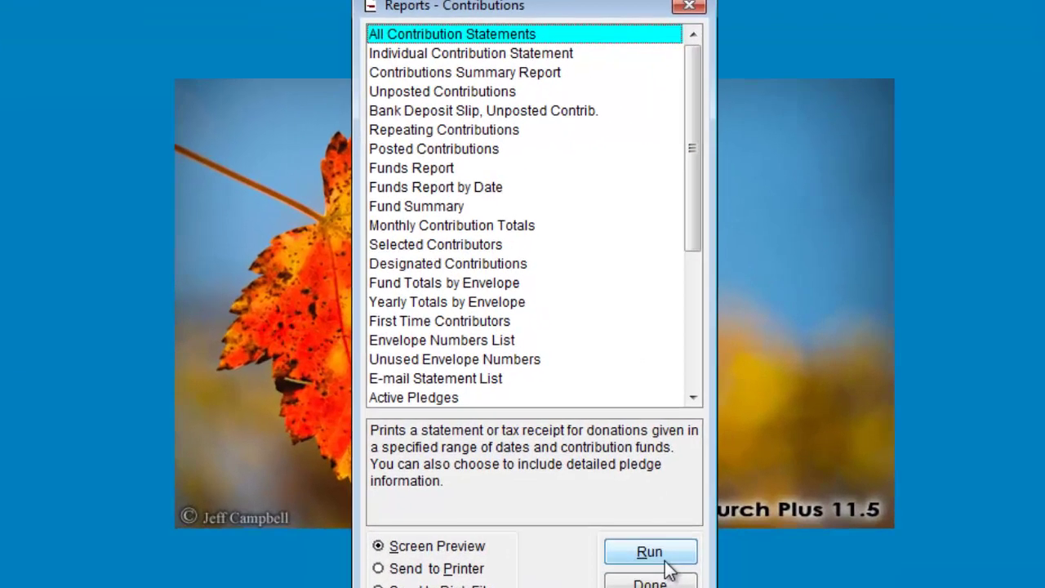
click(606, 491)
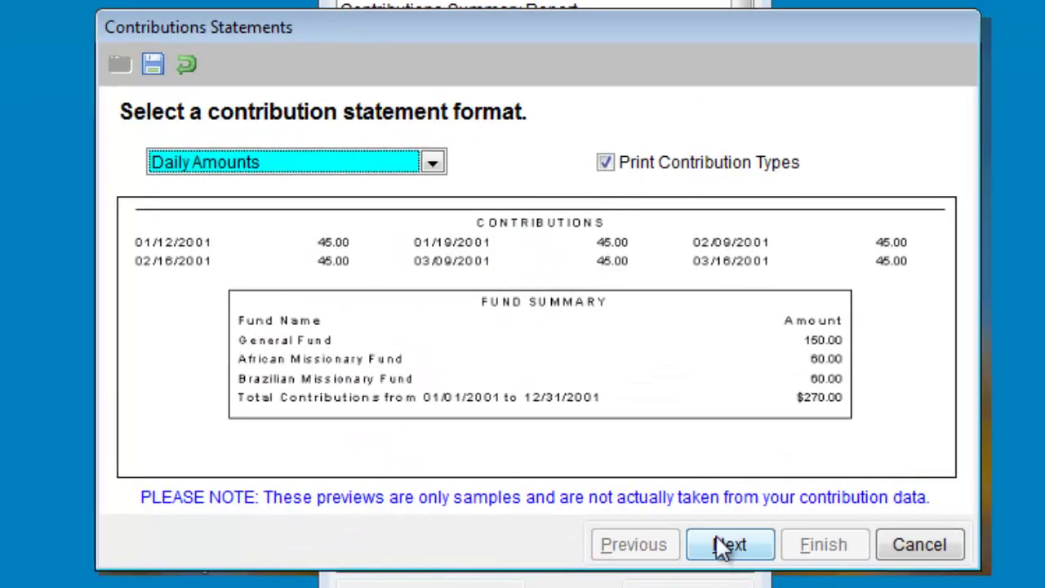
Set the contribution statement format to Full Fund Details with memos and designations printed.
click(295, 167)
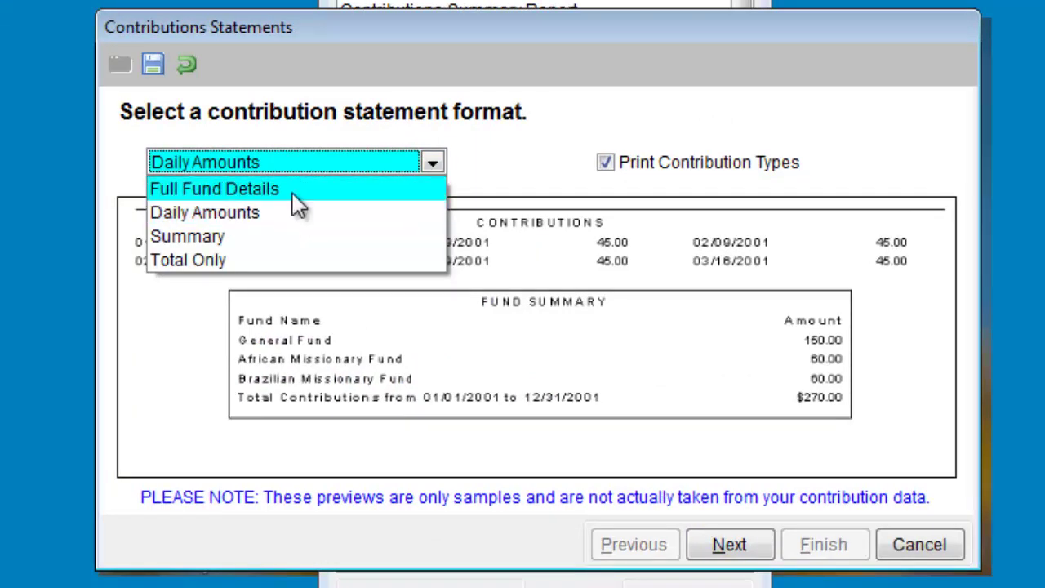
click(294, 193)
click(629, 114)
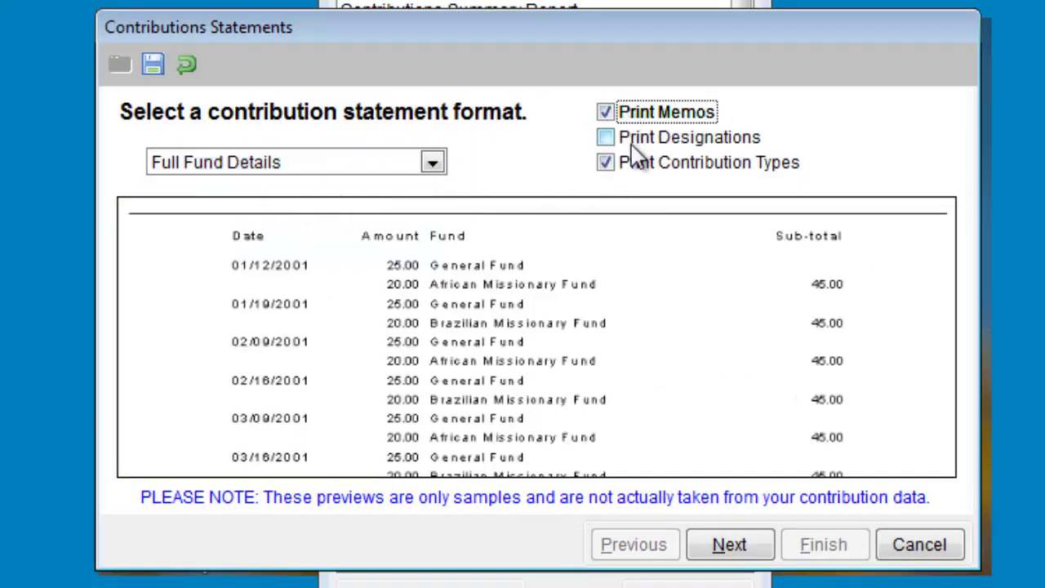
click(627, 136)
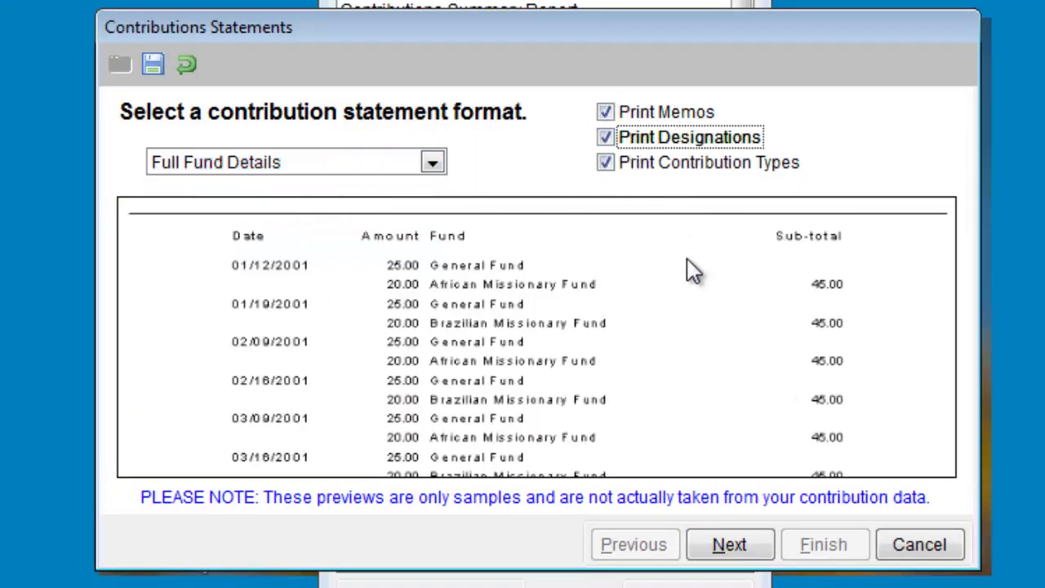
Accept the remaining statement settings, including the default message and Print all statements, and generate the statements preview.
click(745, 553)
click(743, 553)
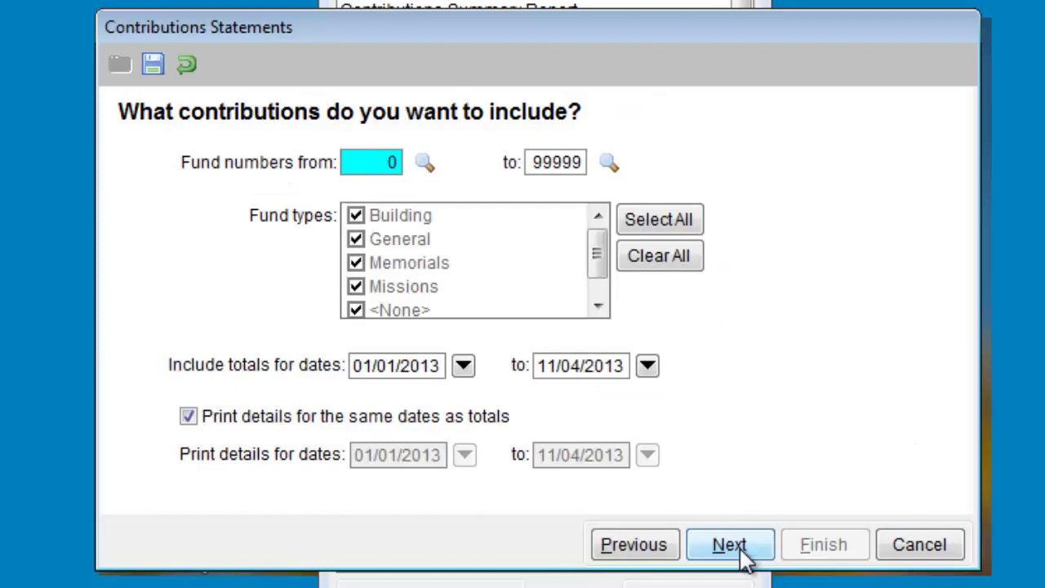
click(743, 553)
click(743, 553)
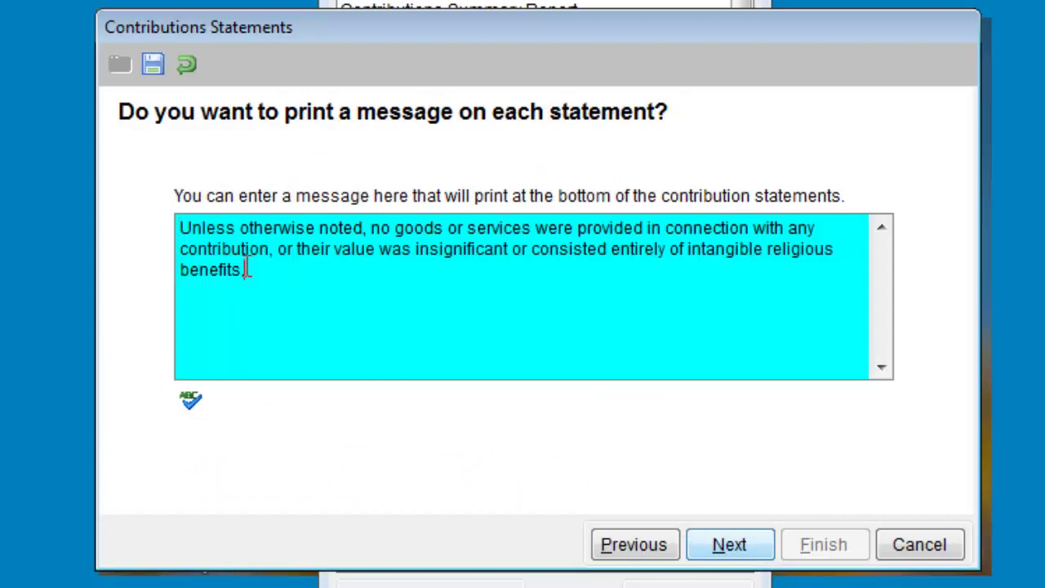
drag(245, 269, 147, 207)
click(271, 273)
click(755, 560)
click(755, 559)
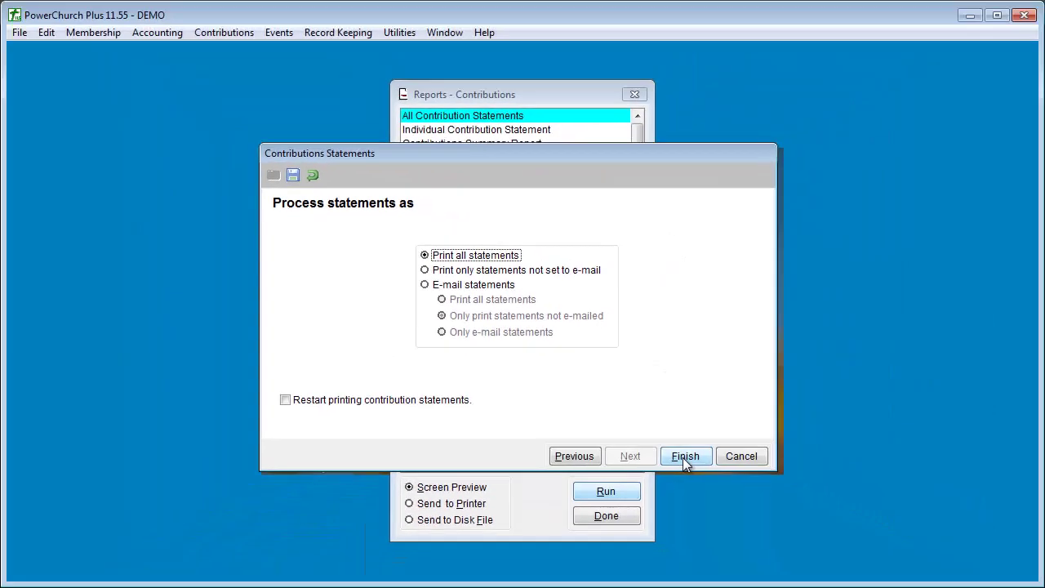
click(823, 545)
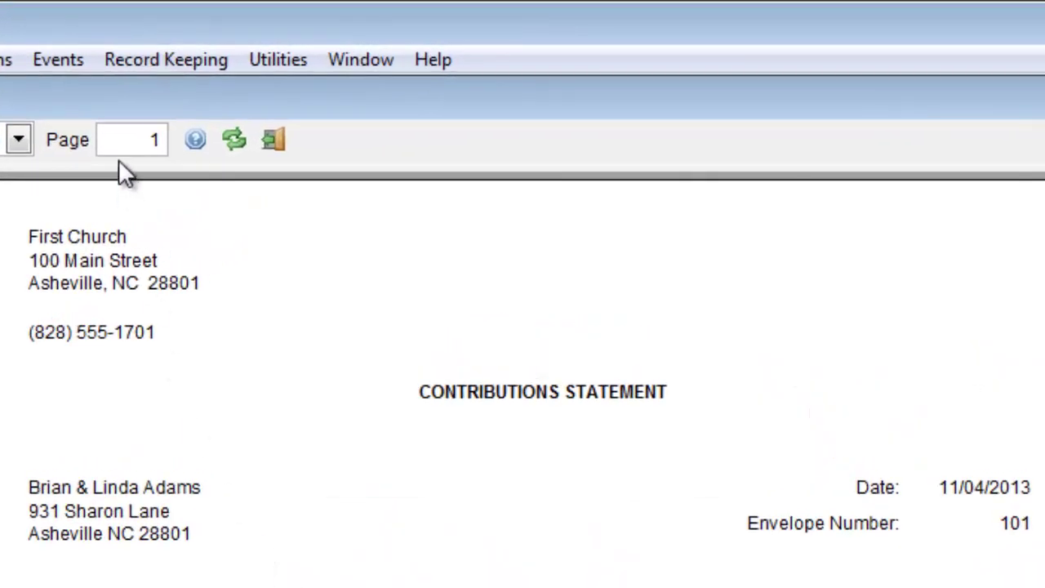
View page 10 of the contribution statements preview, and close the preview and the contributions reports.
click(117, 142)
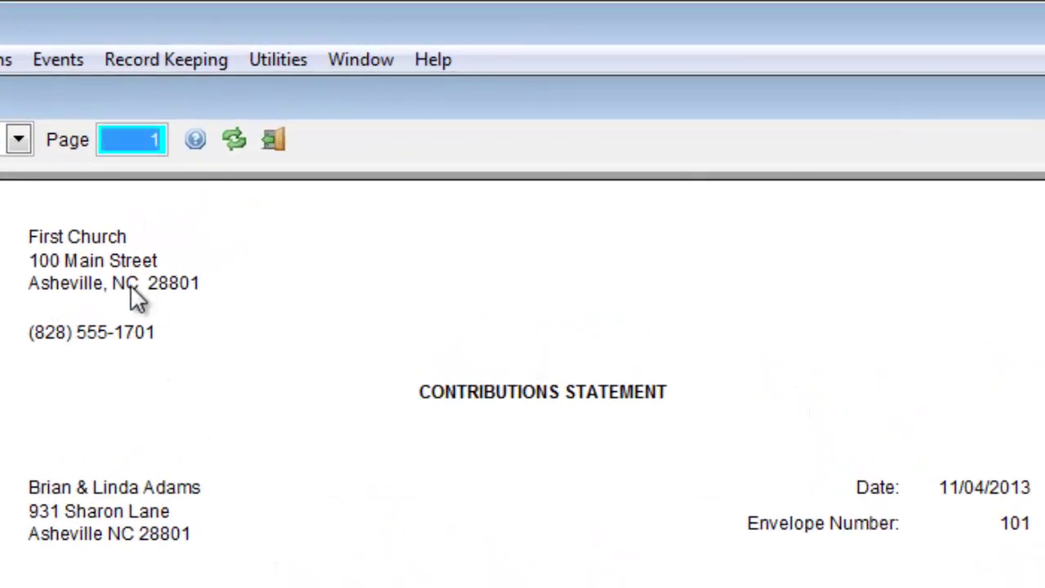
text(10)
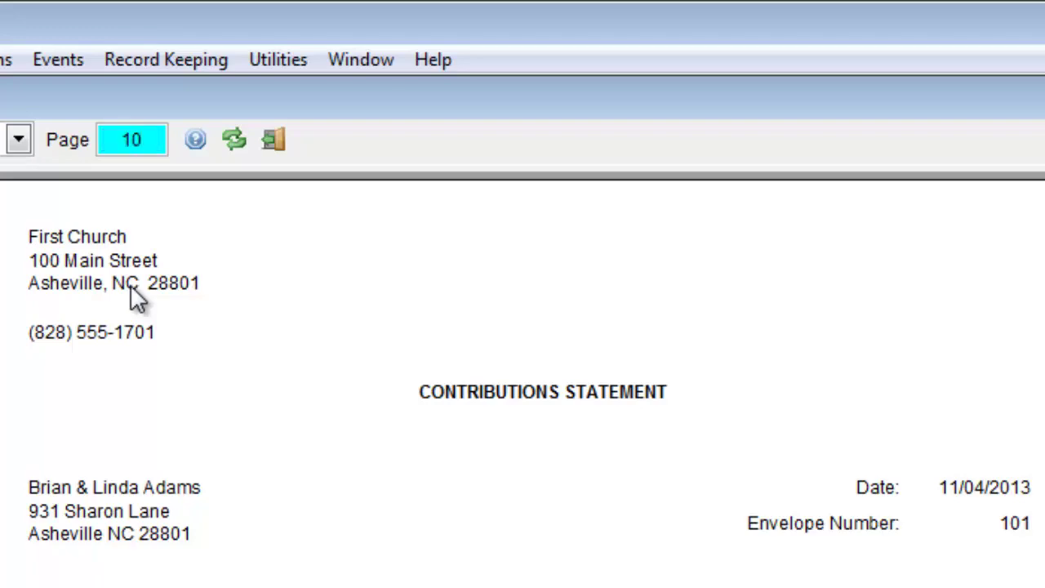
key(Return)
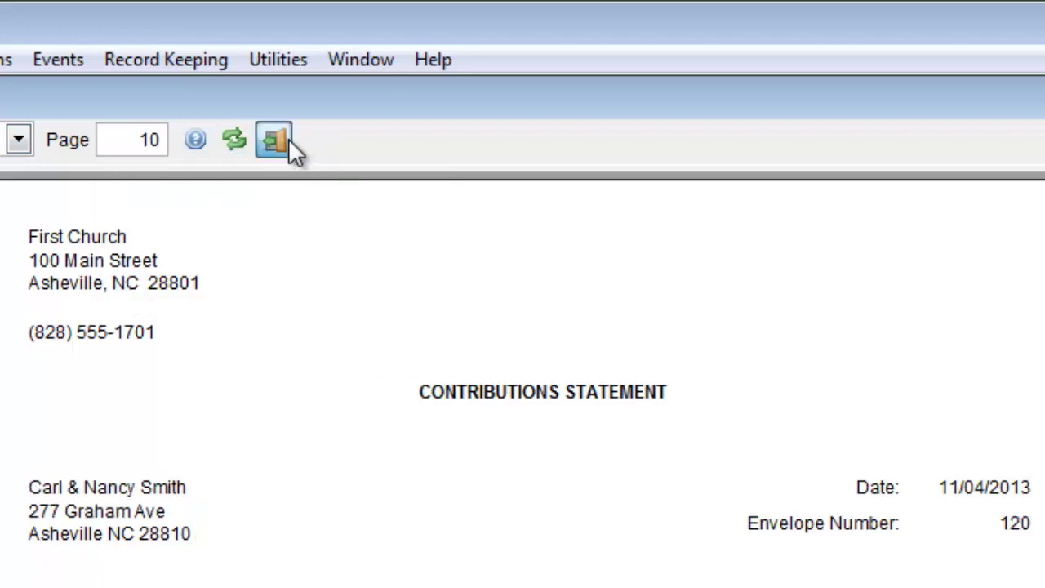
click(286, 139)
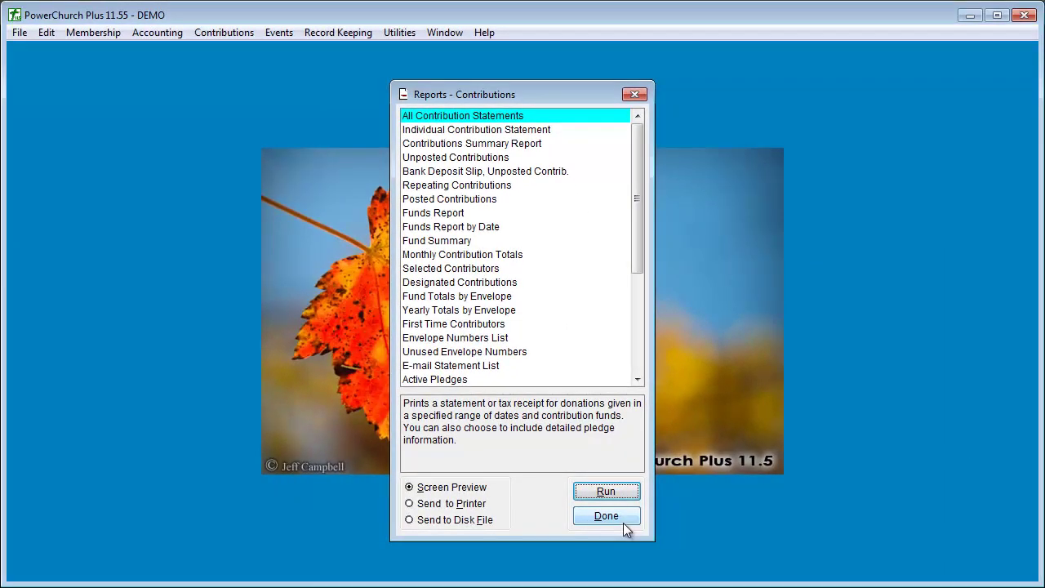
click(623, 523)
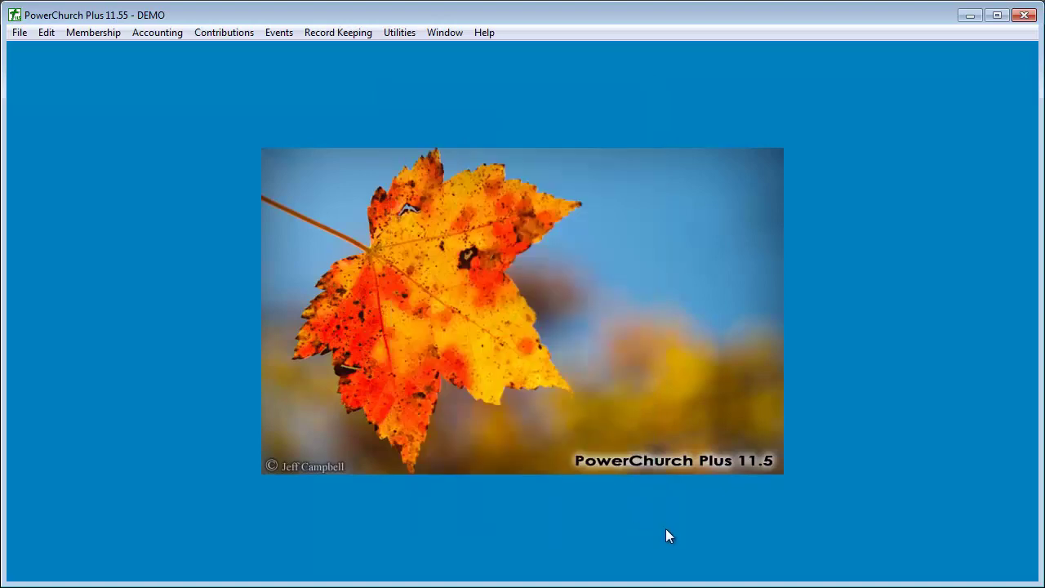
Open the report options for Birthdays & Anniversaries among the personal profiles reports.
click(91, 34)
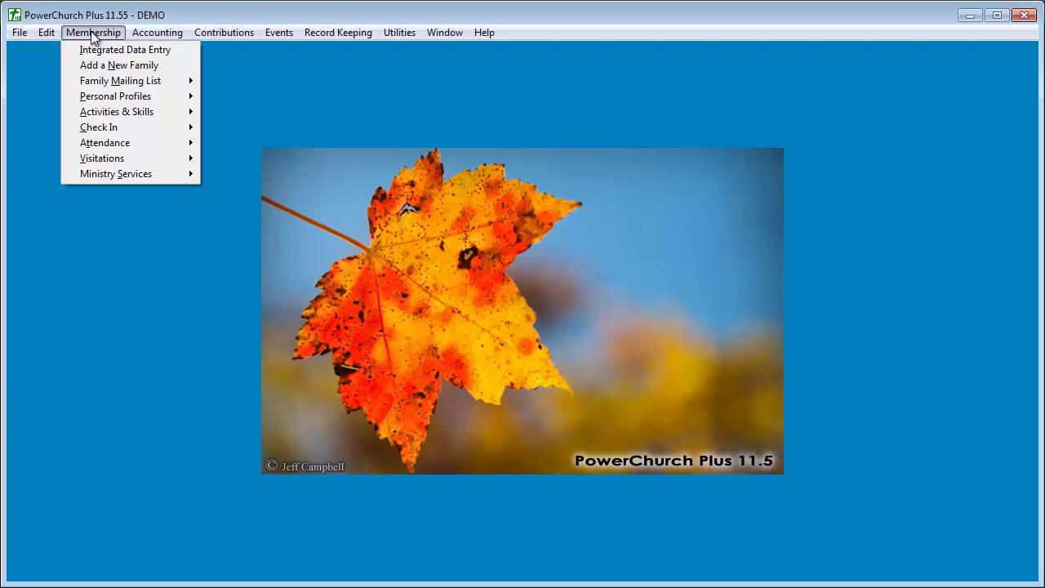
mouse_move(94, 96)
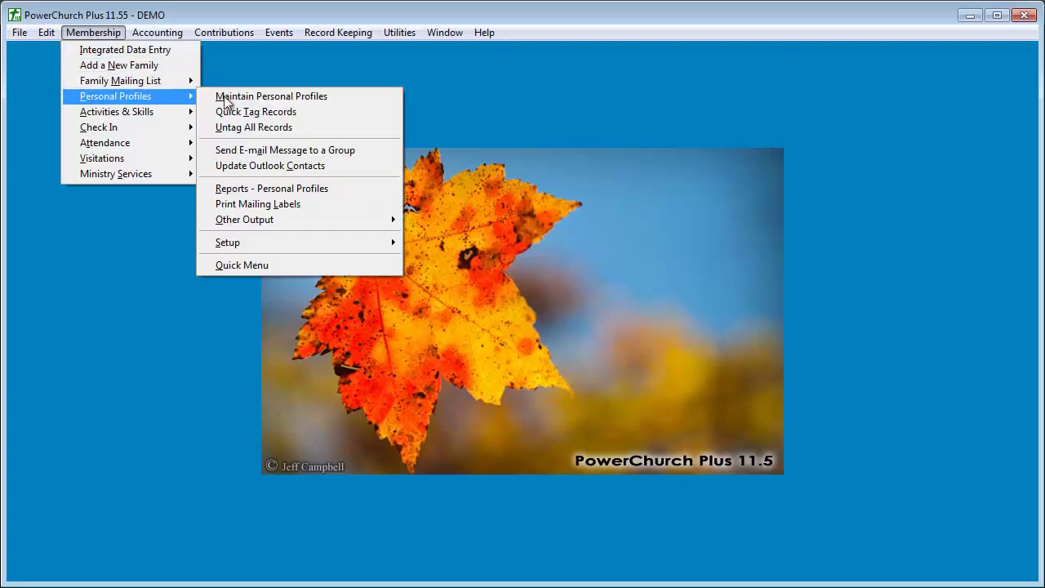
click(269, 188)
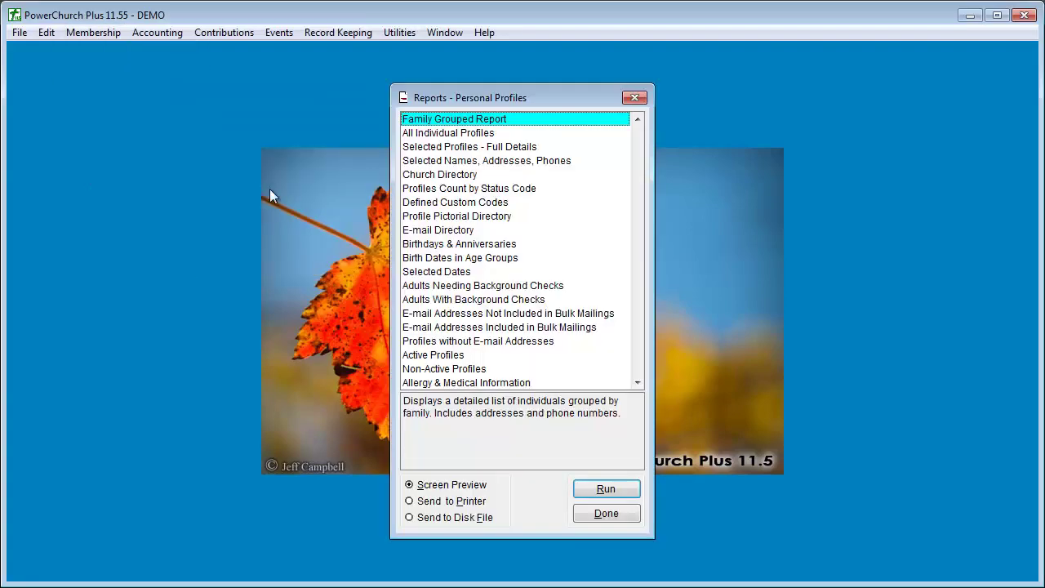
click(418, 244)
double_click(418, 243)
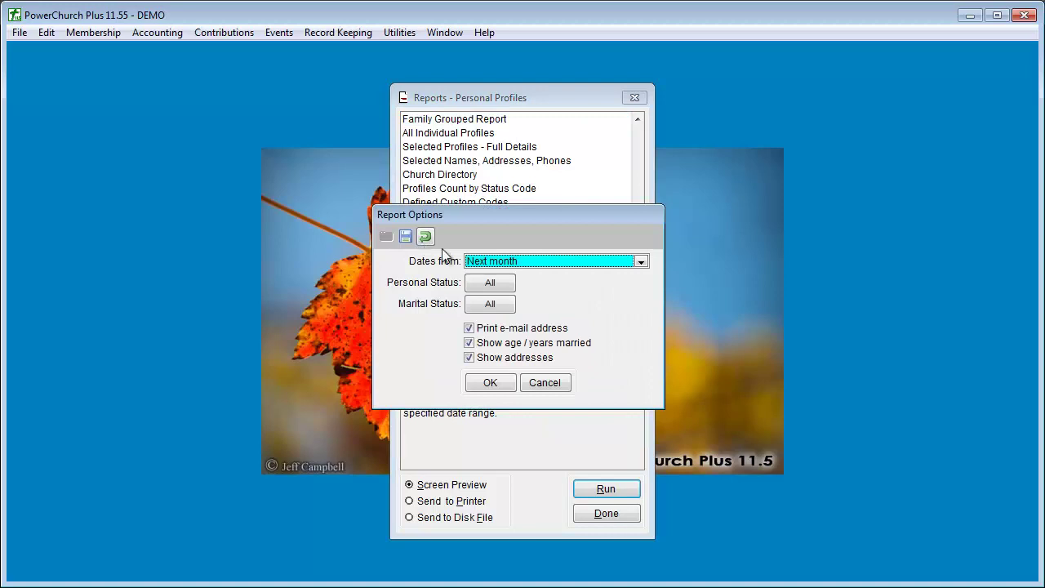
Exclude e-mail addresses from the Birthdays & Anniversaries report and omit Widow/Widower from its marital statuses.
click(503, 330)
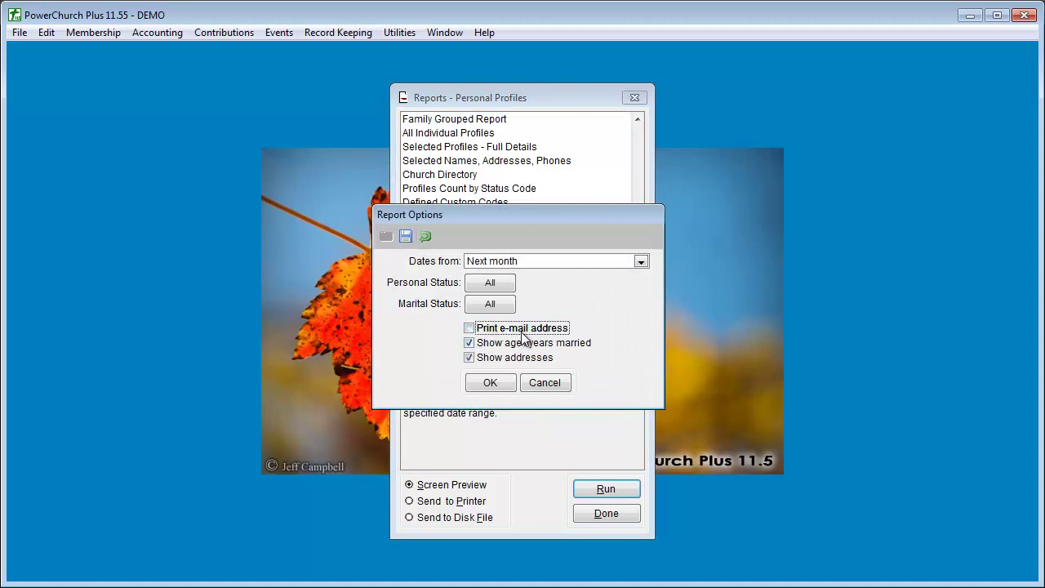
click(494, 304)
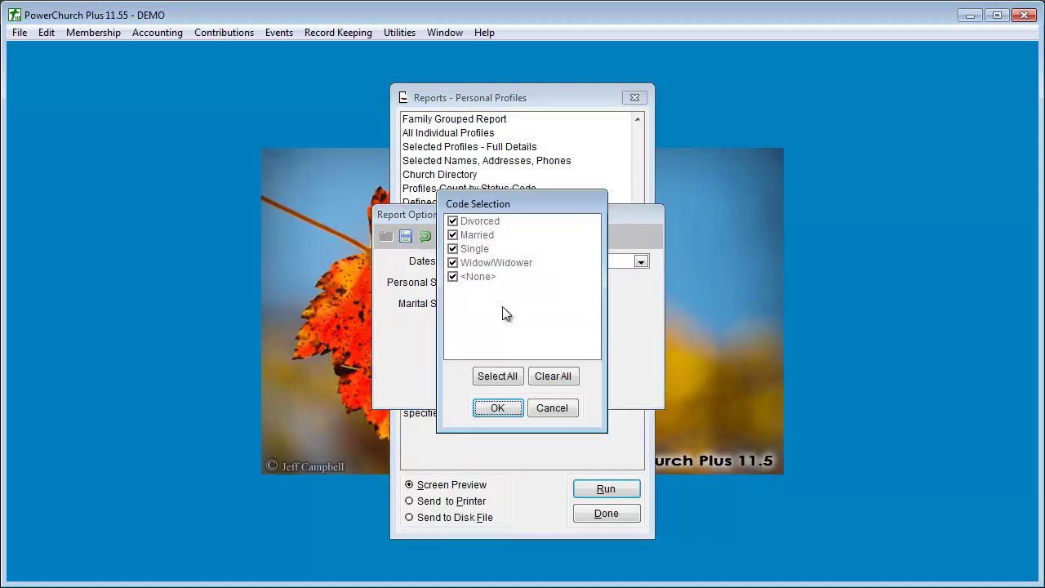
click(453, 263)
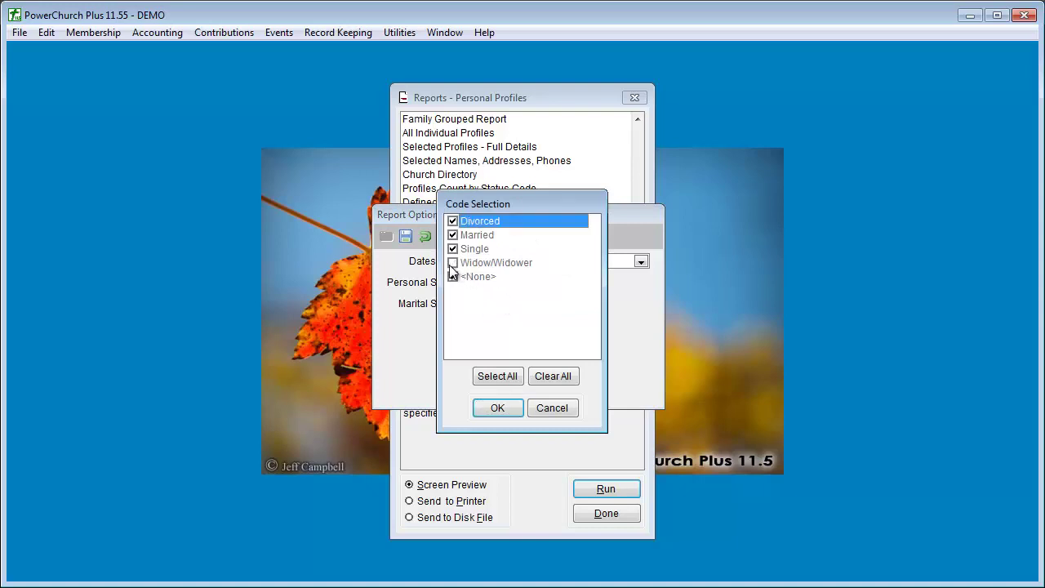
click(501, 407)
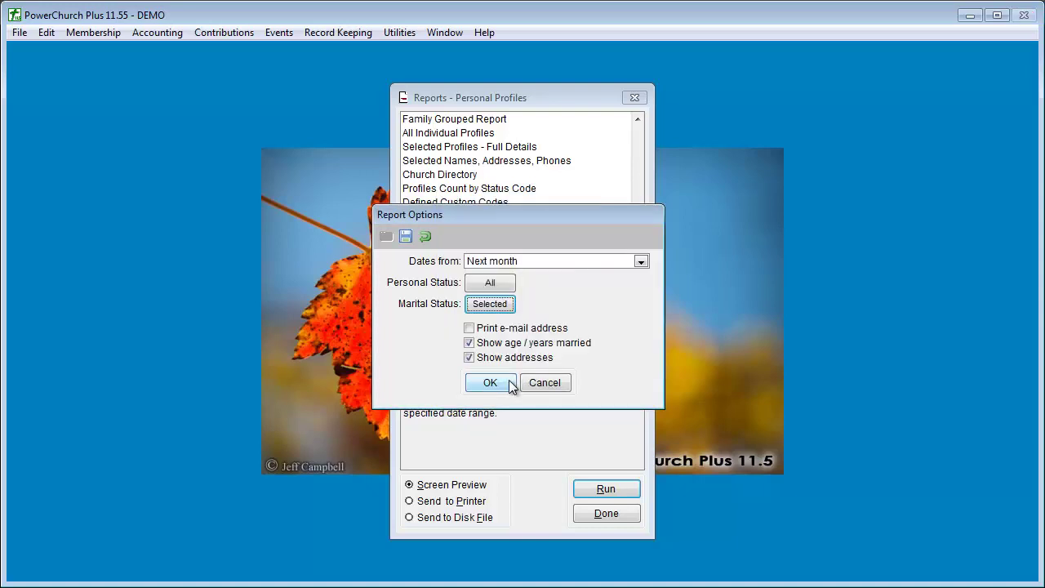
Cancel the Birthdays & Anniversaries report options and close the personal profiles reports.
click(541, 383)
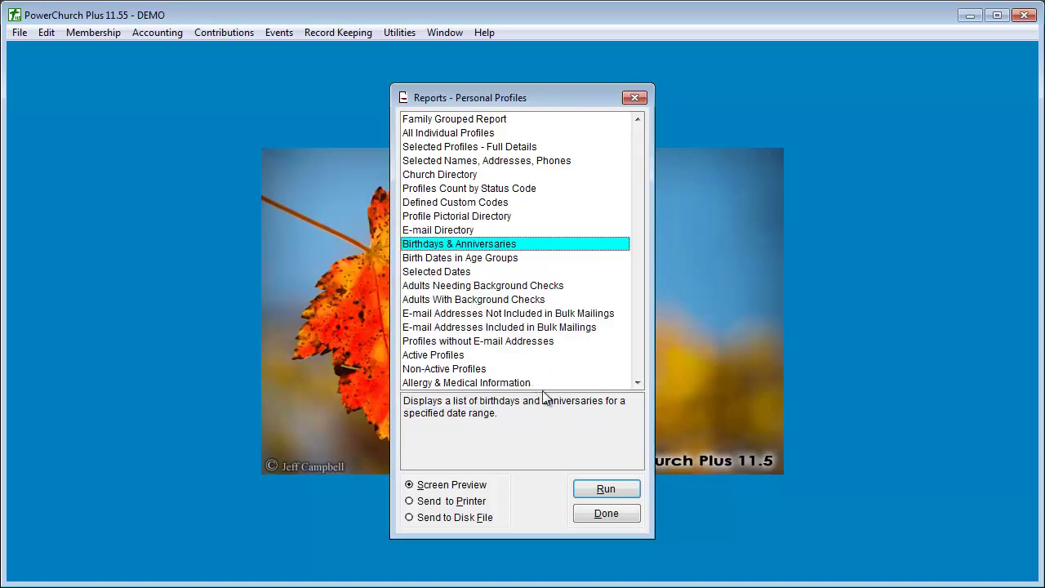
click(635, 516)
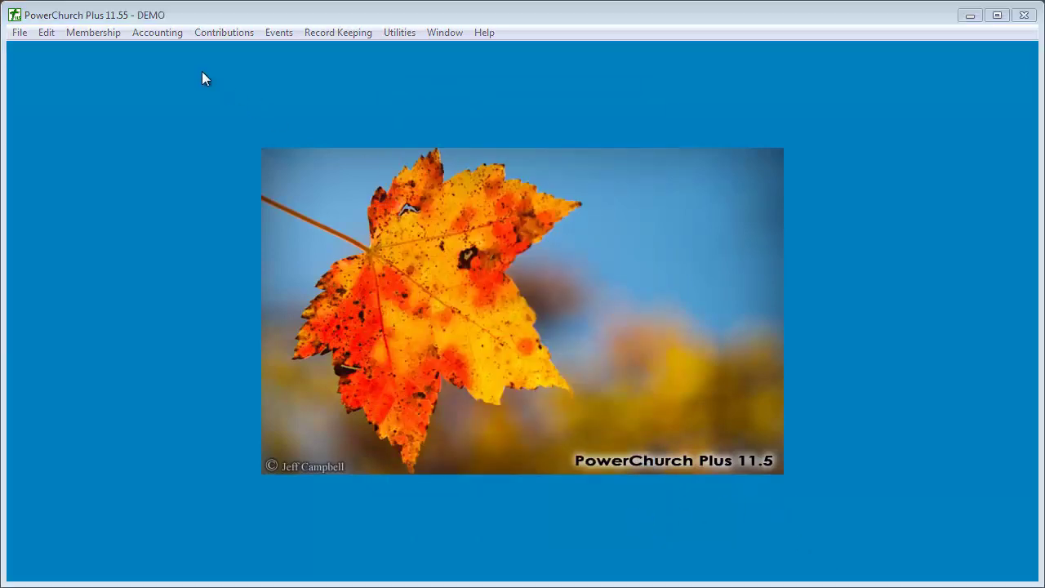
Open the selection criteria for the Selected Names, Addresses, Phones report among the personal profiles reports.
click(107, 34)
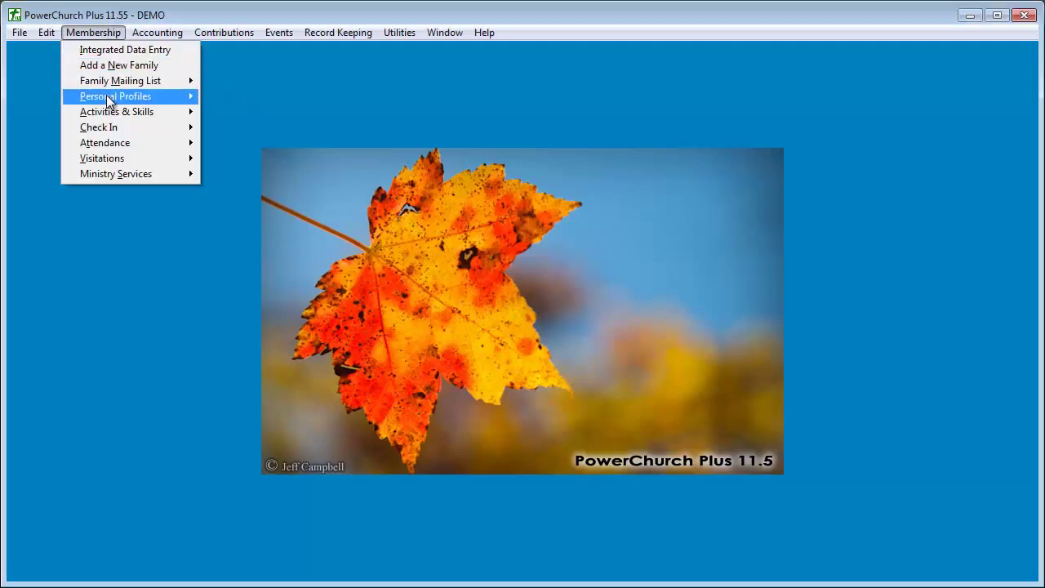
mouse_move(108, 100)
click(245, 190)
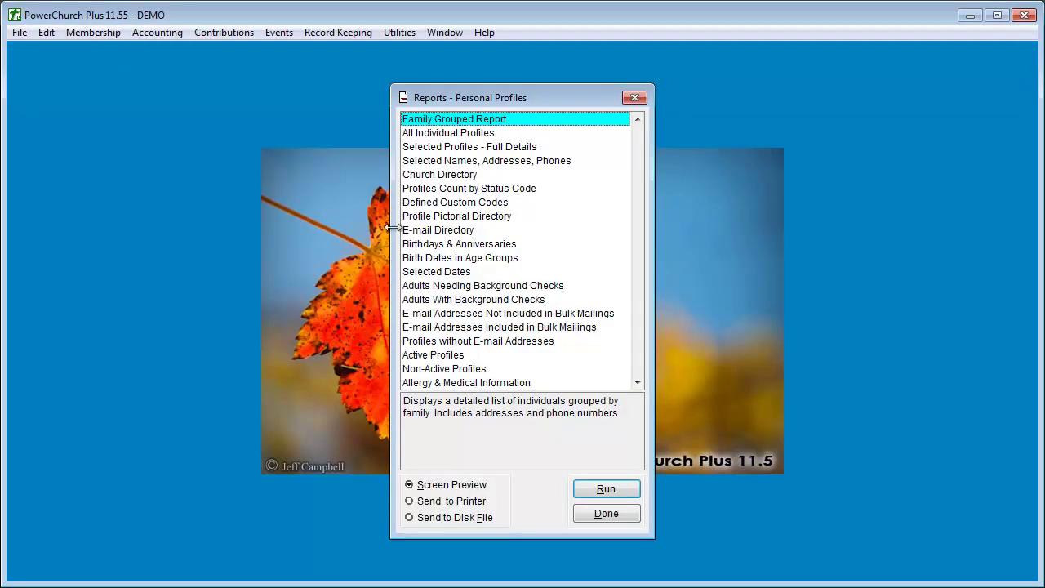
click(454, 161)
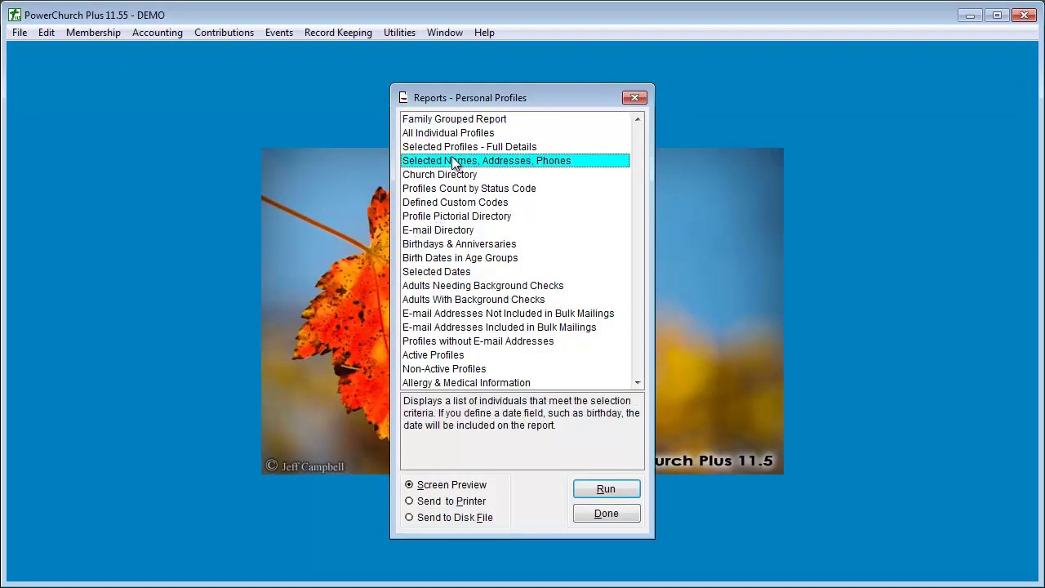
click(606, 487)
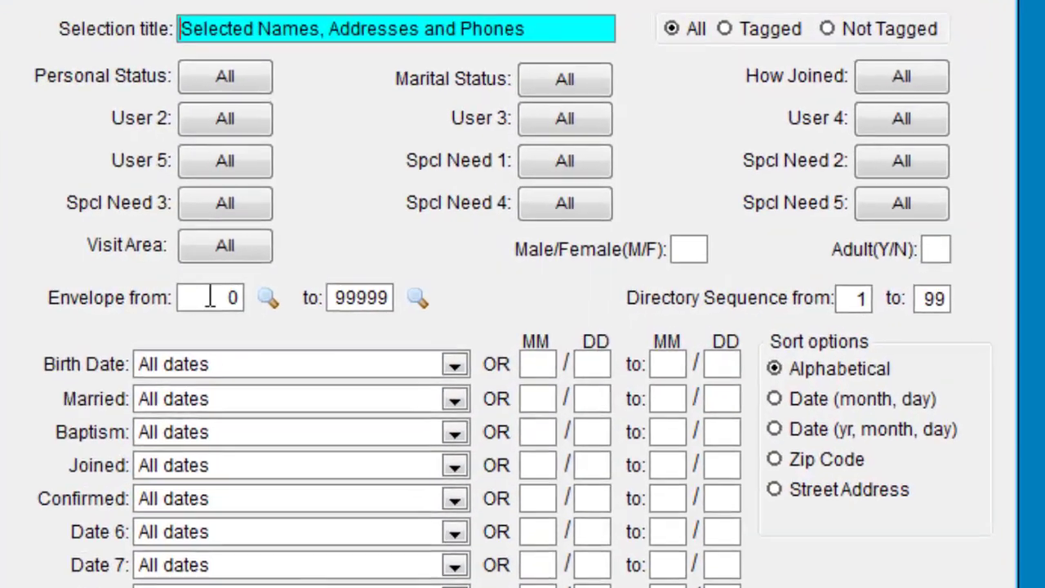
Keep the envelope range 0 to 99999 and directory sequence 1 to 99, and accept the selection criteria.
click(290, 295)
click(392, 295)
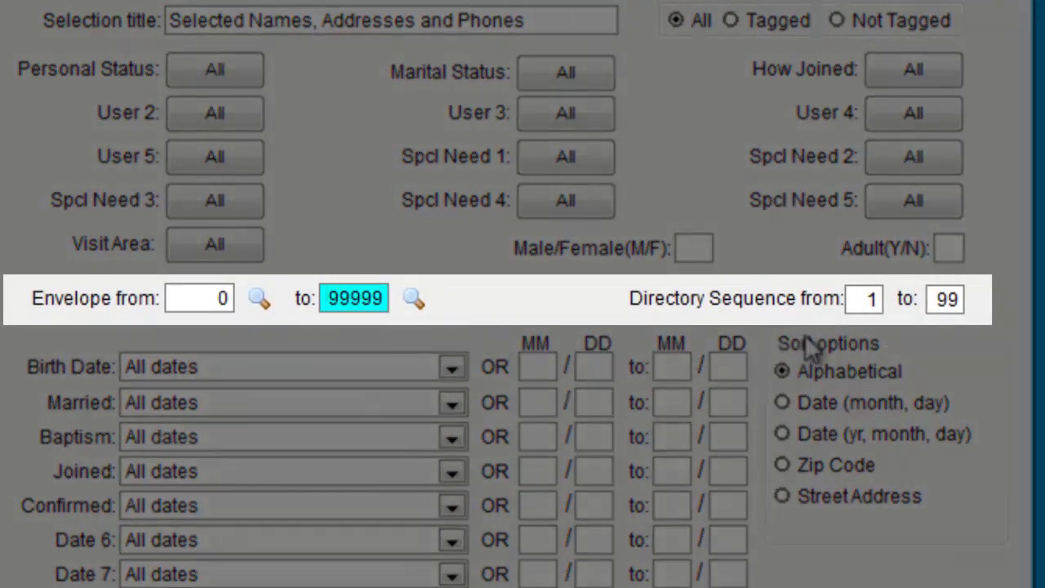
click(862, 299)
click(947, 311)
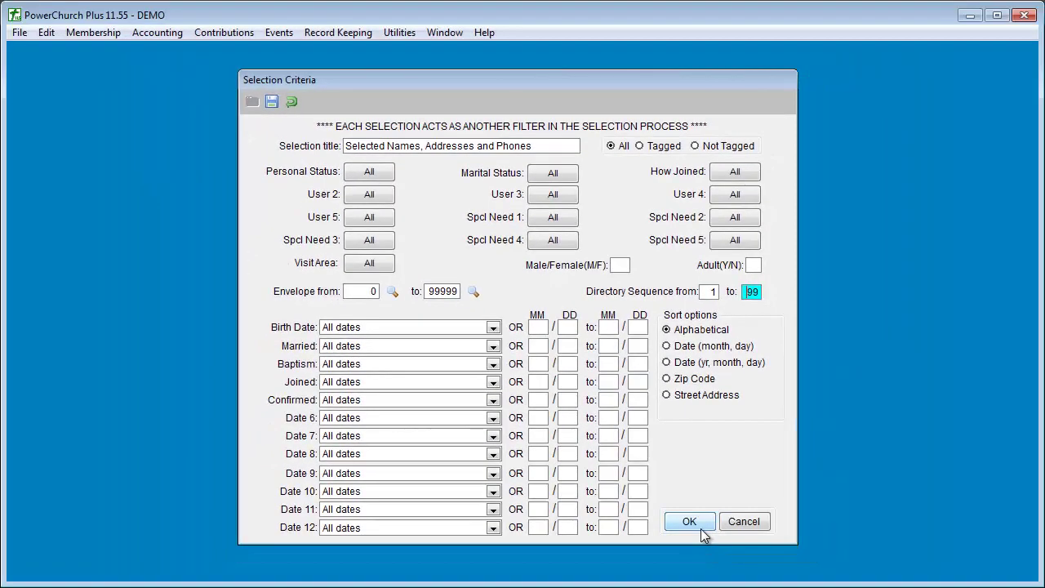
click(701, 527)
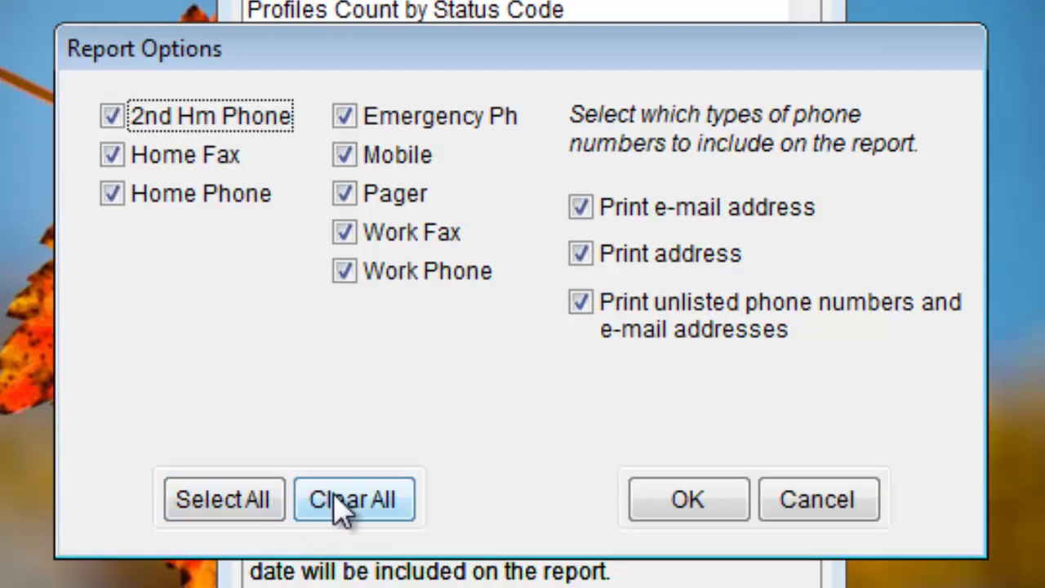
Try selecting all report options, and clear every phone type, e-mail and address option.
click(341, 508)
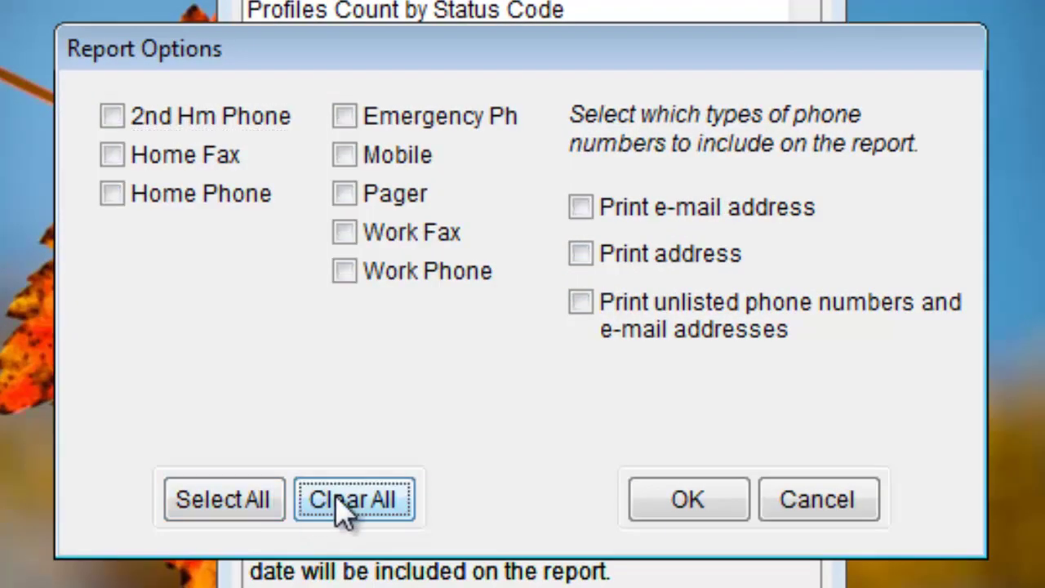
click(244, 496)
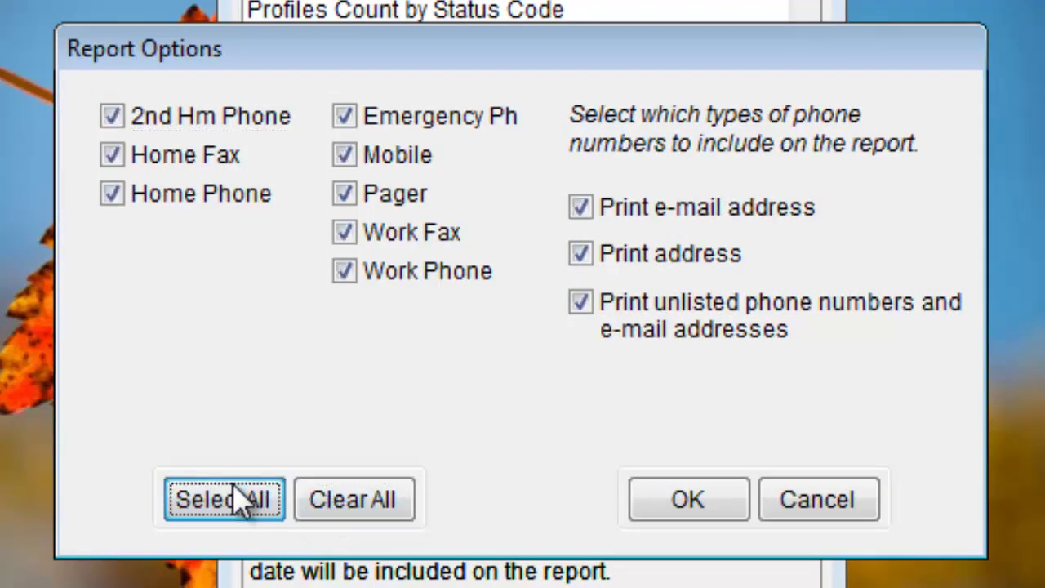
click(351, 508)
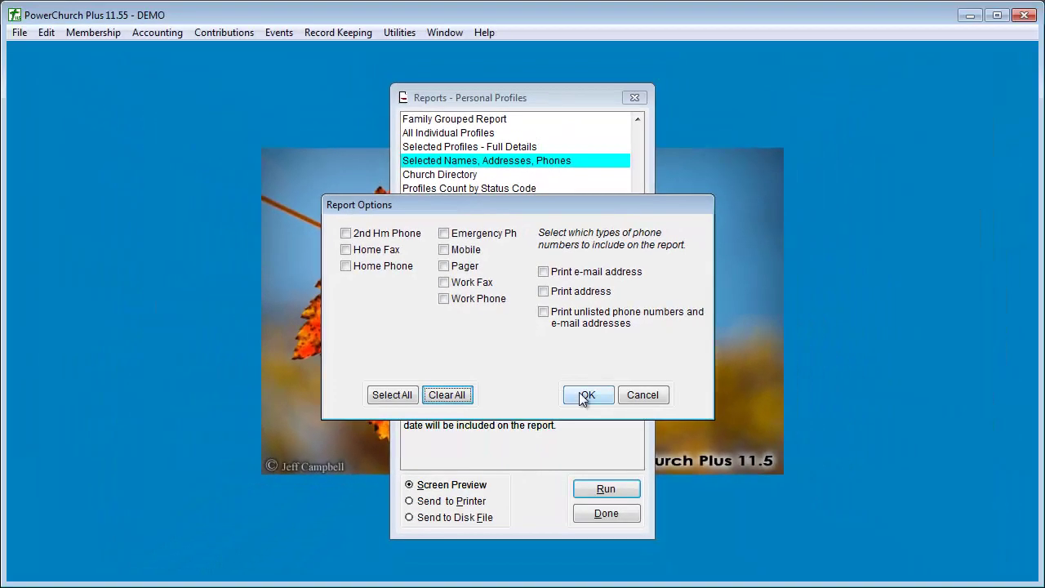
Generate the Selected Names, Addresses and Phones preview, and close it along with the personal profiles reports.
click(681, 503)
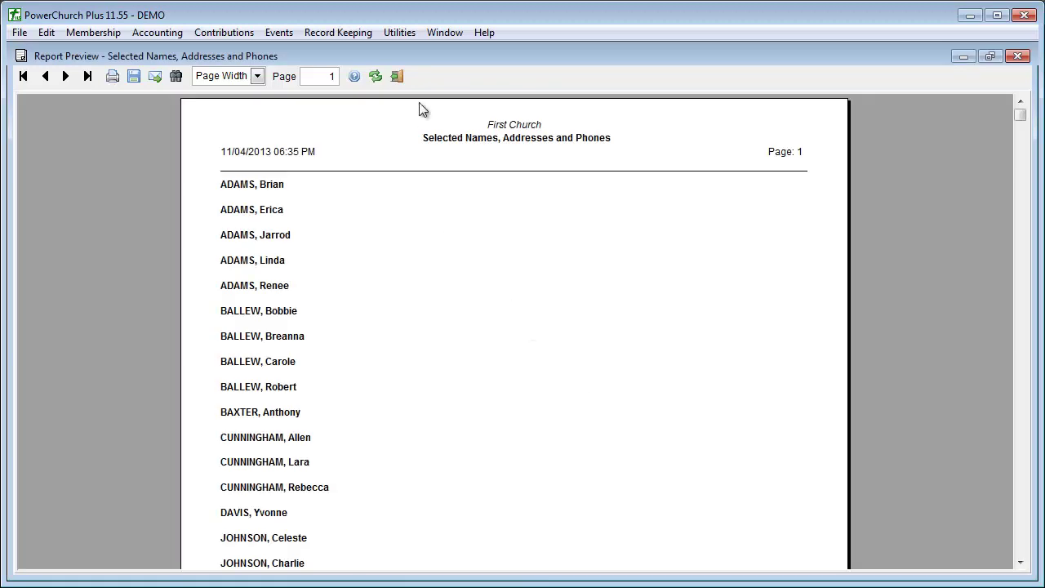
click(397, 76)
click(607, 515)
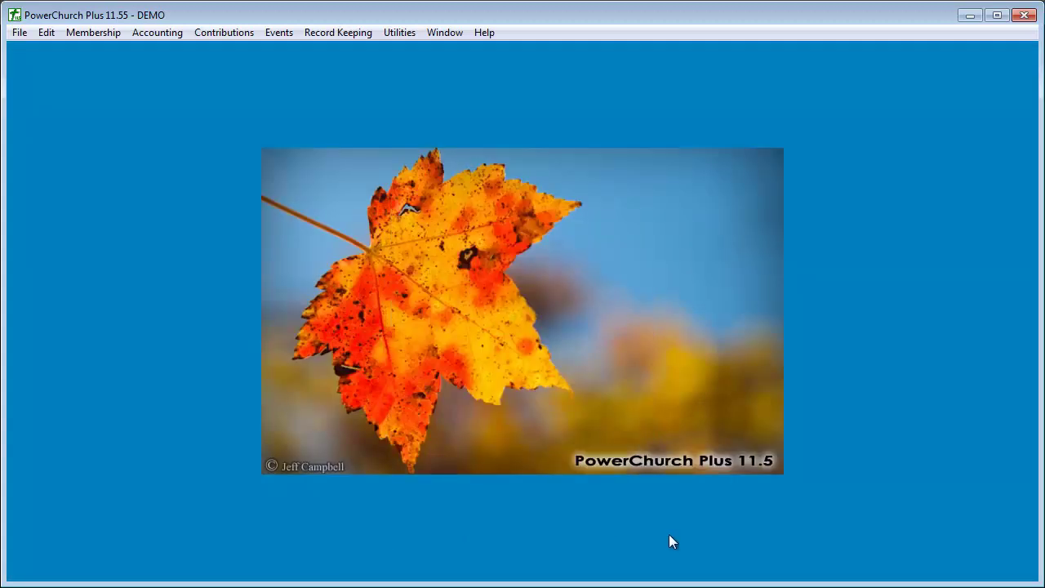
Open the Church Directory report options among the family mailing list reports and accept the Classic layout.
click(92, 34)
mouse_move(123, 80)
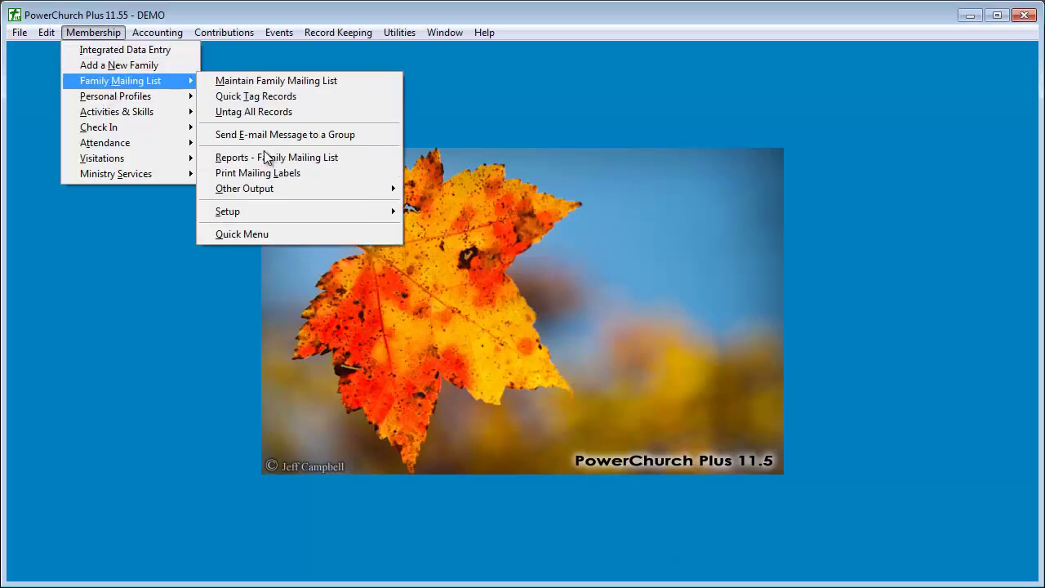
click(268, 157)
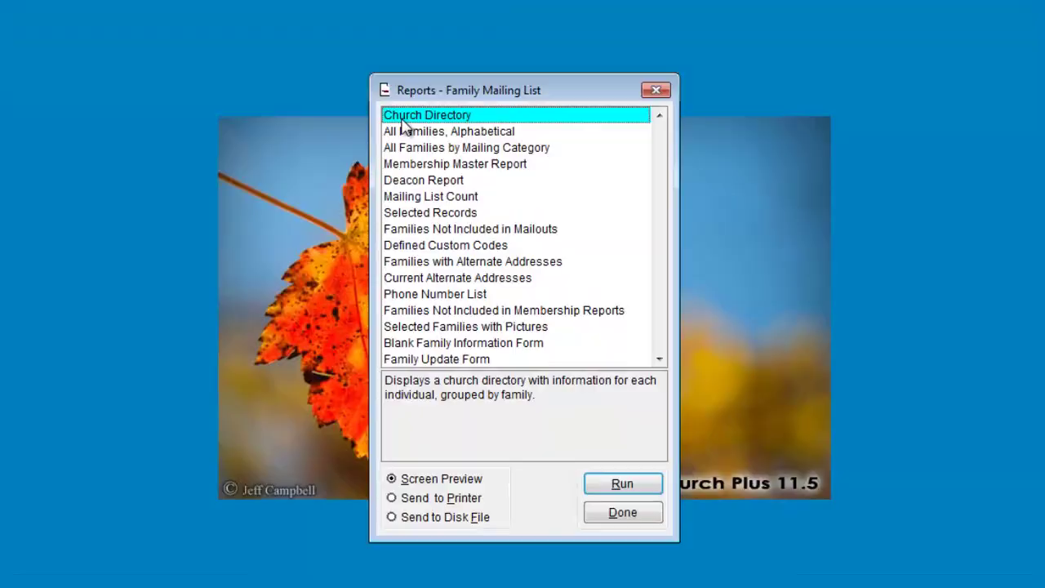
double_click(417, 150)
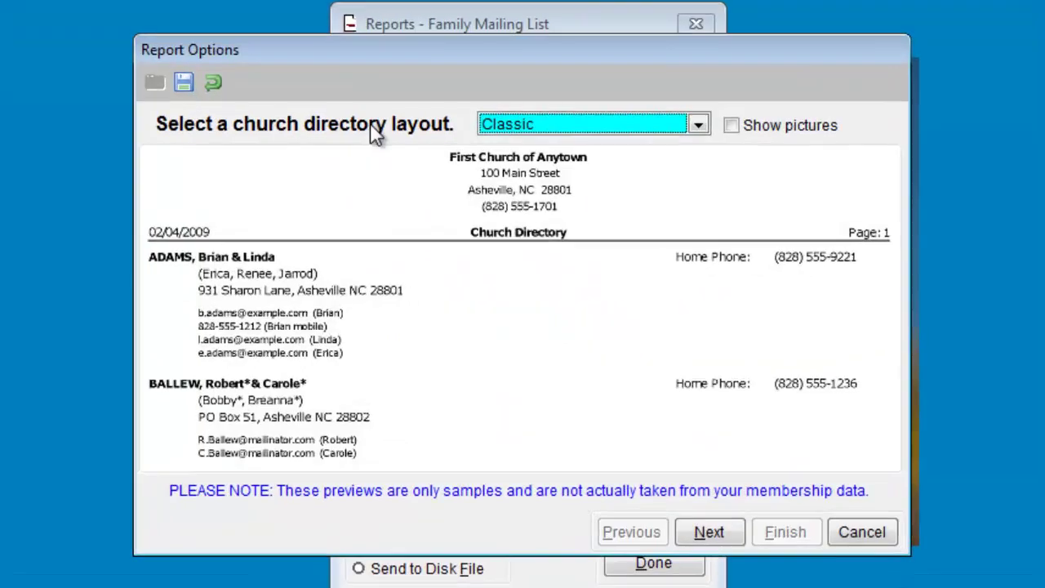
click(709, 532)
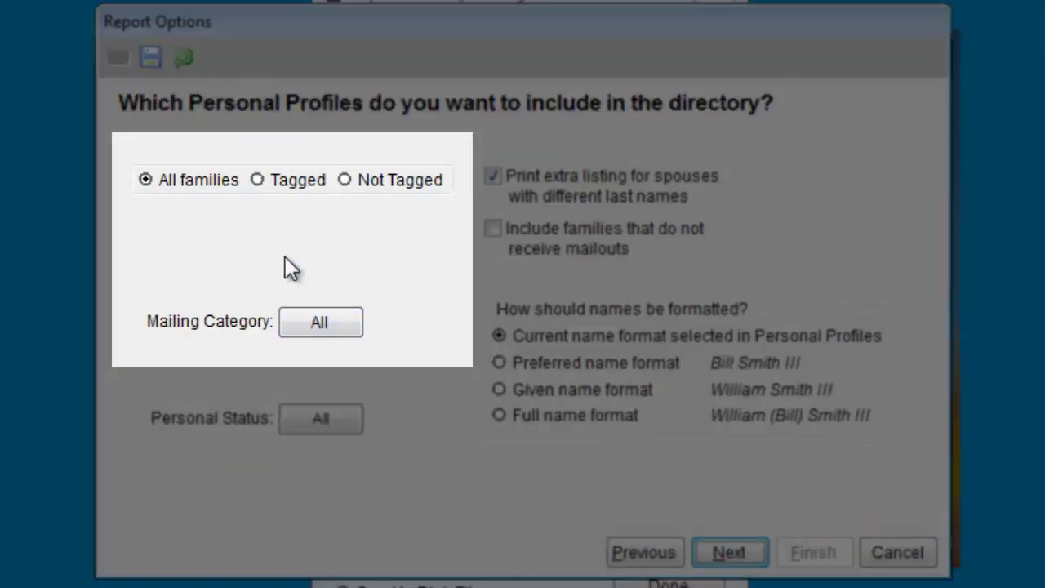
Limit the church directory to tagged families and keep all mailing categories selected.
click(282, 181)
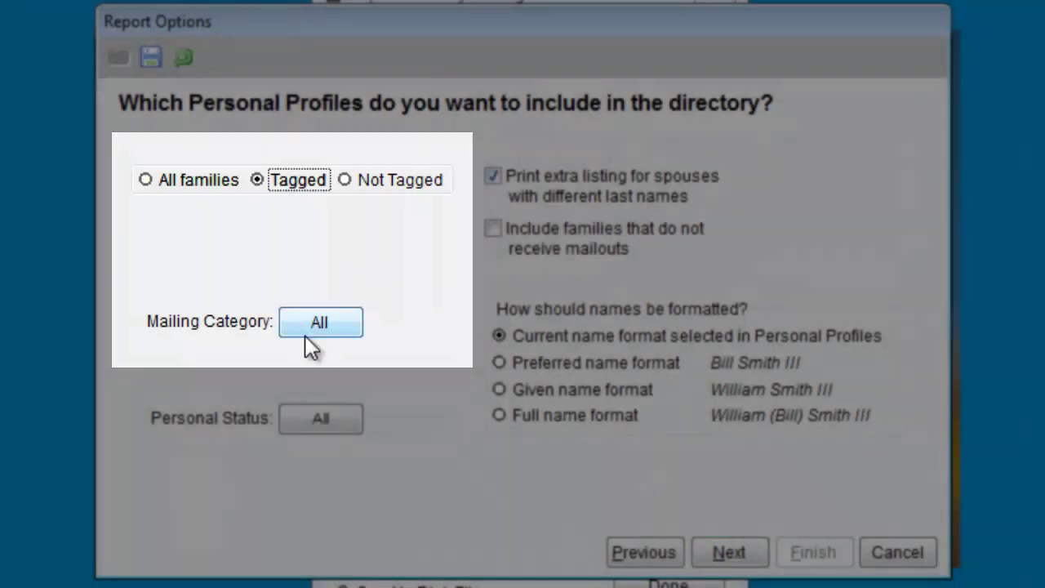
click(307, 331)
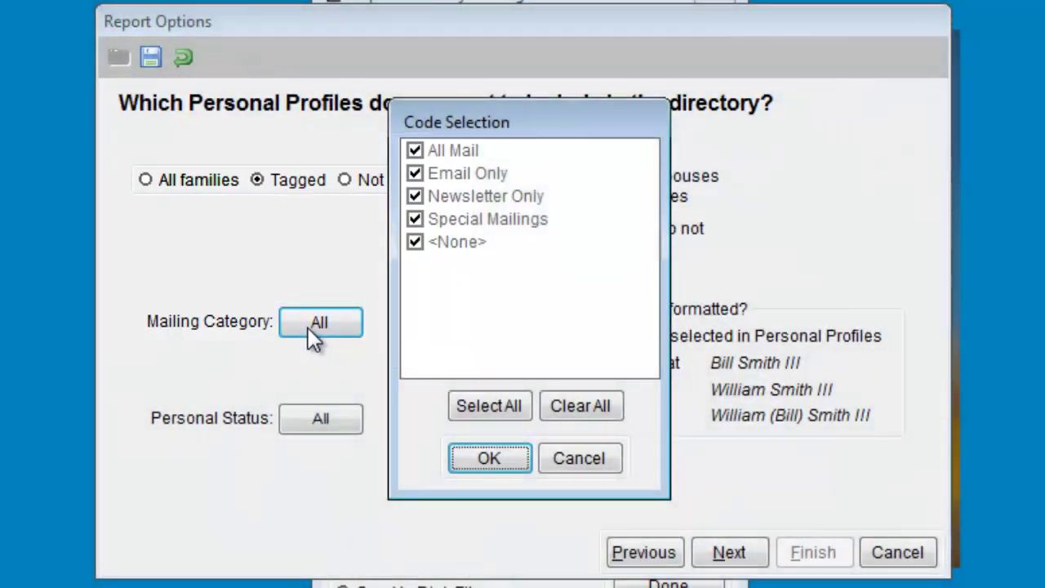
click(486, 462)
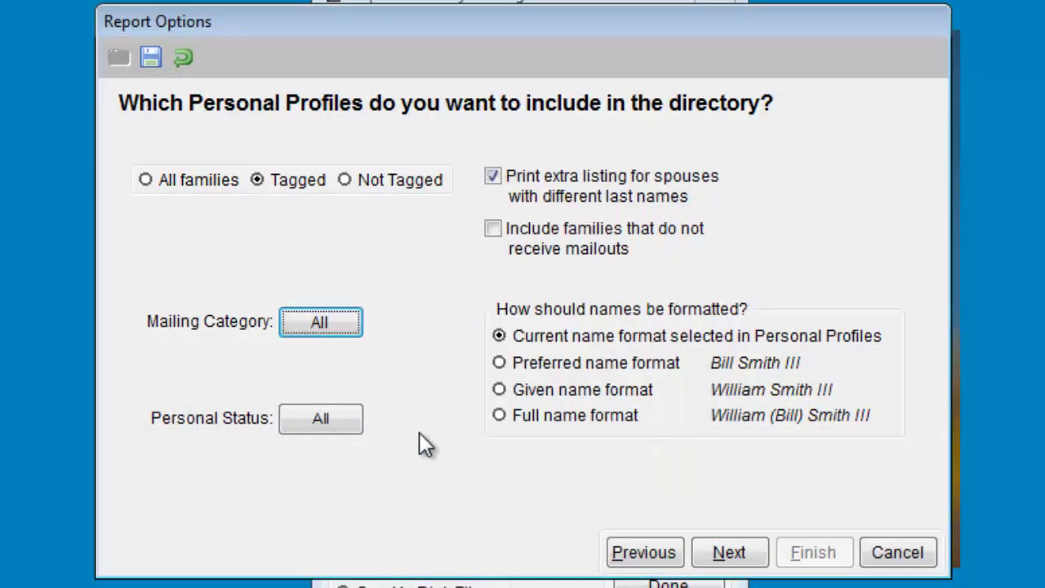
click(276, 185)
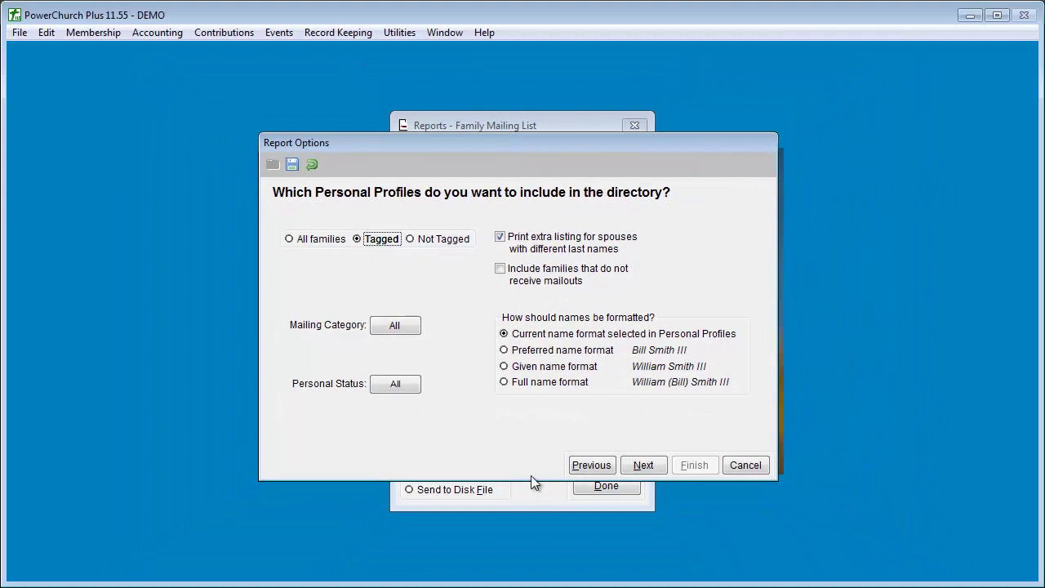
Cancel the Church Directory report options and close the family mailing list reports.
click(748, 464)
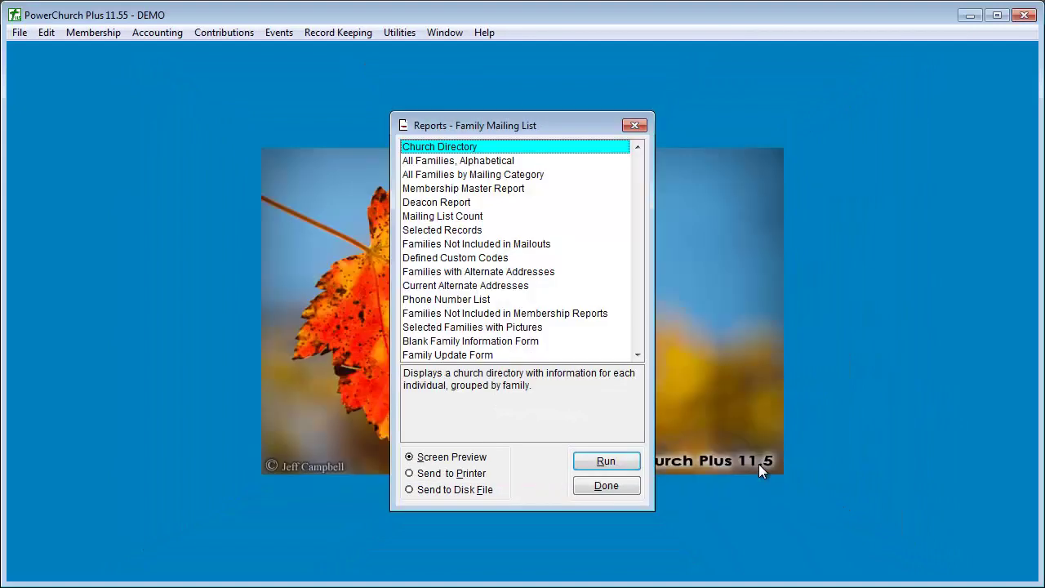
click(604, 487)
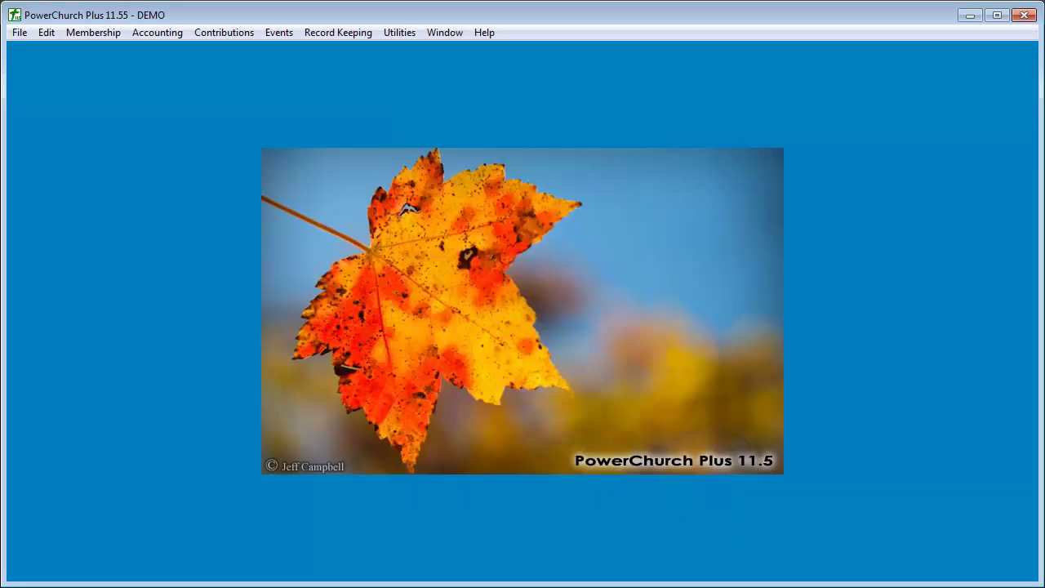
Show the description of the Allergy & Medical Information report among the personal profiles reports.
click(109, 33)
mouse_move(109, 96)
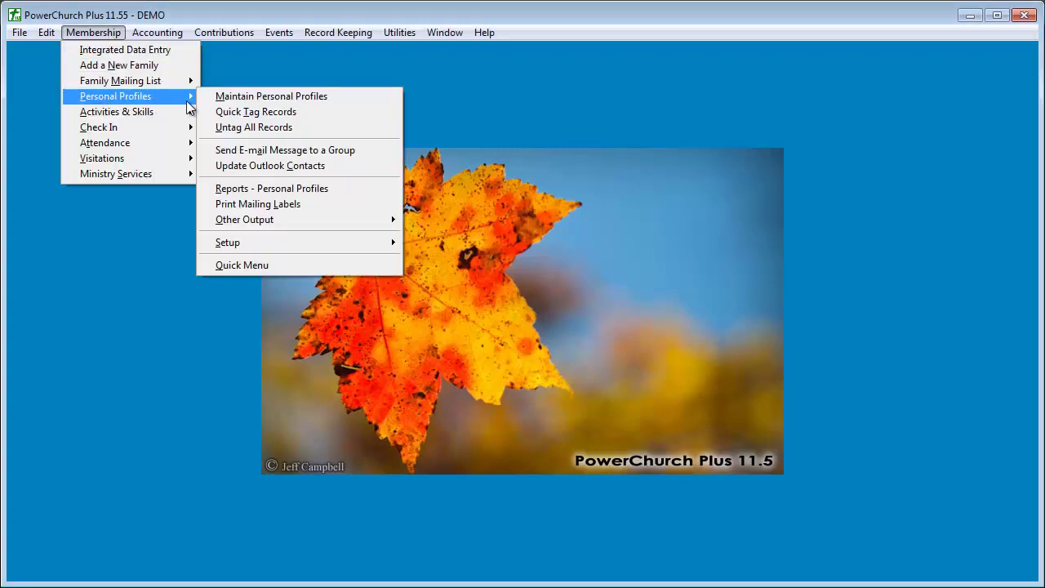
click(269, 194)
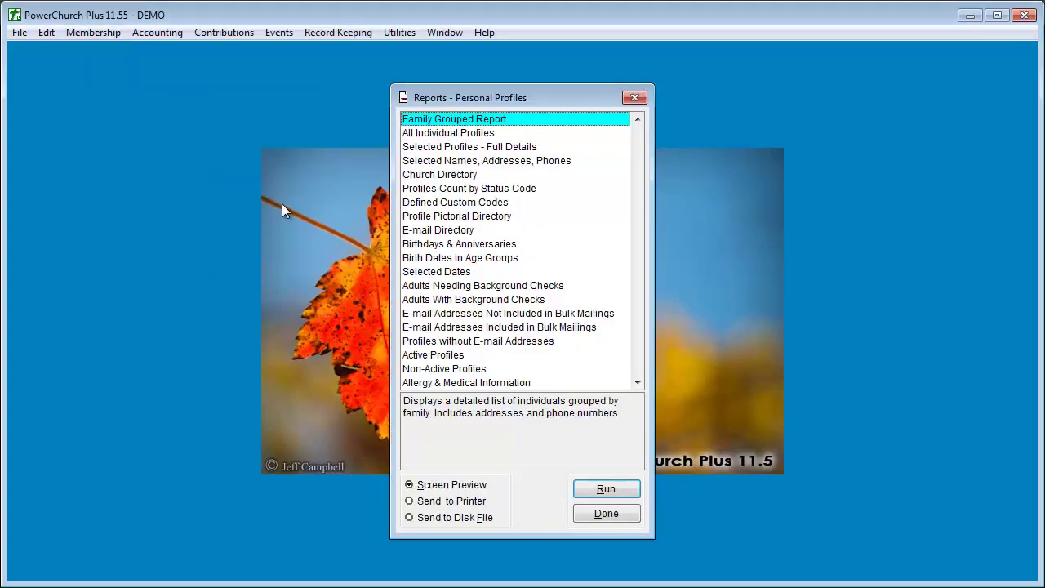
click(469, 382)
View the Allergy & Medical Information by Activity description among the activities and skills reports, and close both report lists.
click(104, 35)
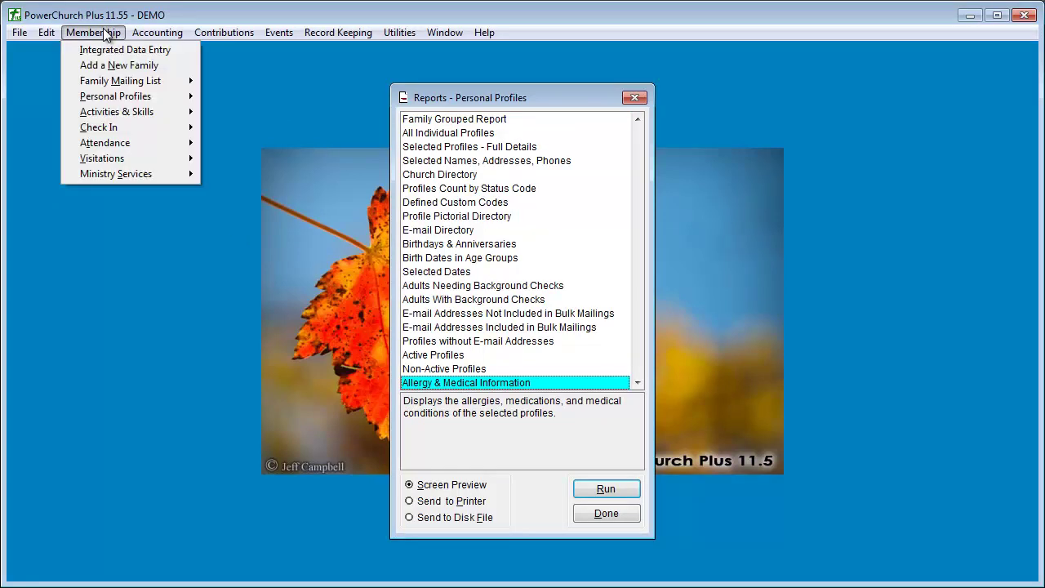
mouse_move(122, 114)
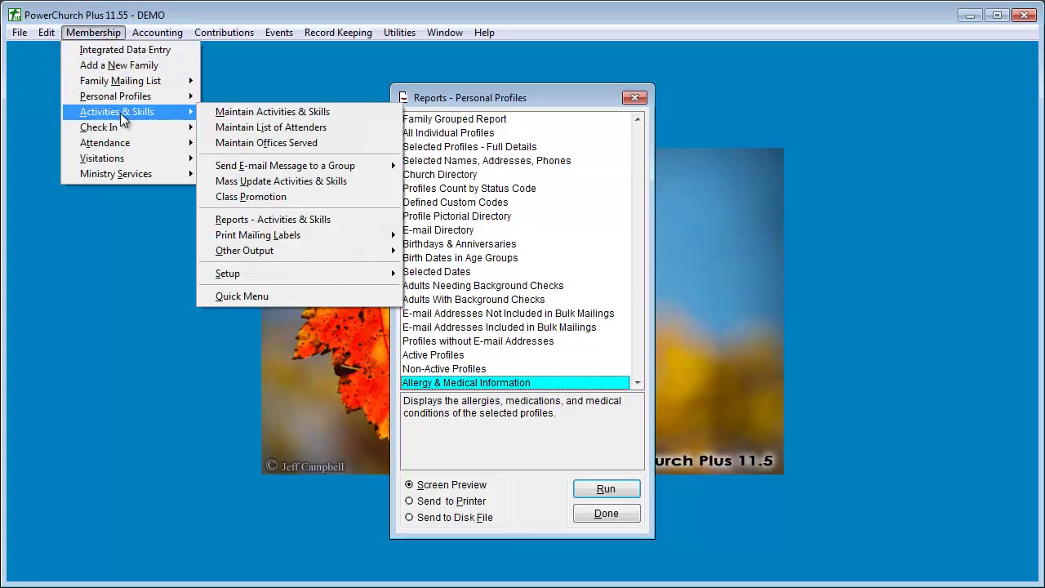
click(258, 216)
click(468, 357)
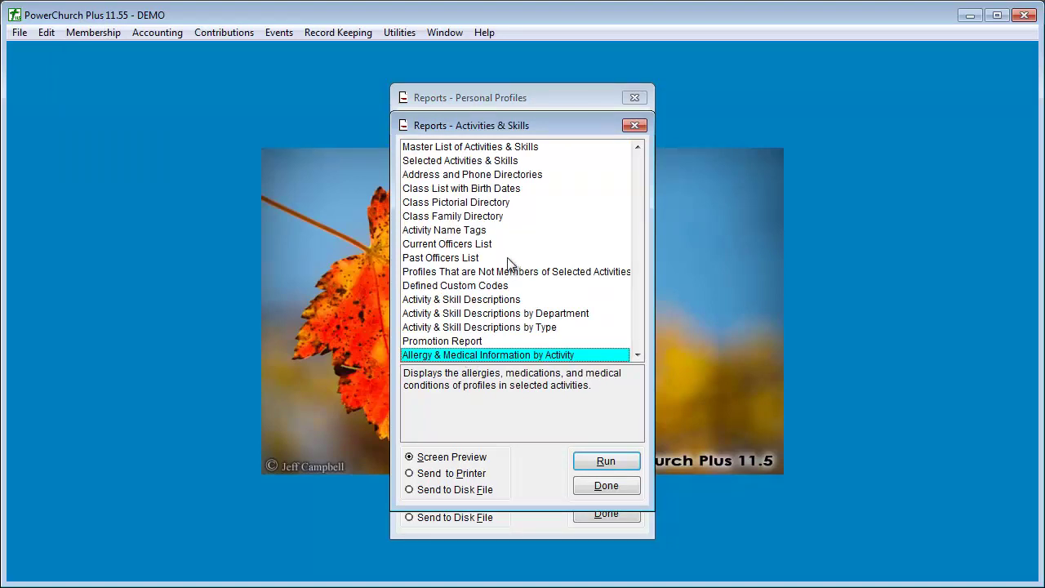
click(633, 126)
click(634, 98)
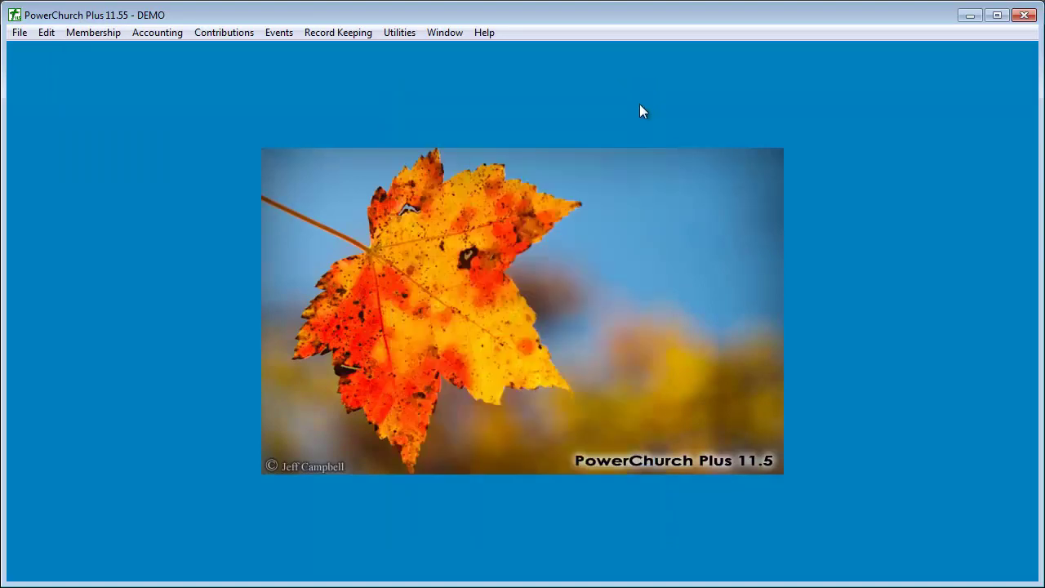
Run the Class Family Directory report from the activities and skills reports to reach its options.
click(96, 33)
mouse_move(91, 111)
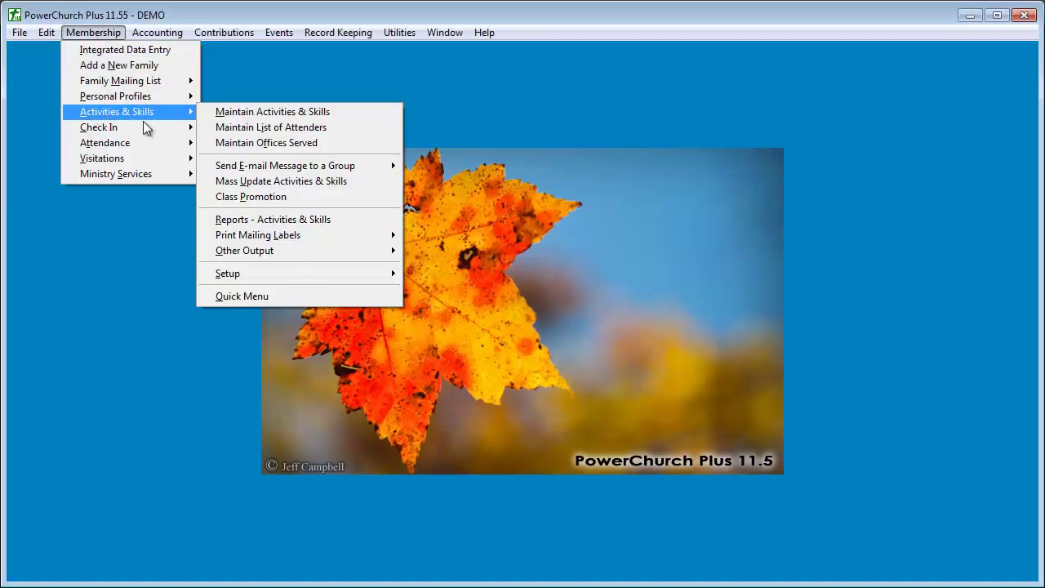
click(257, 219)
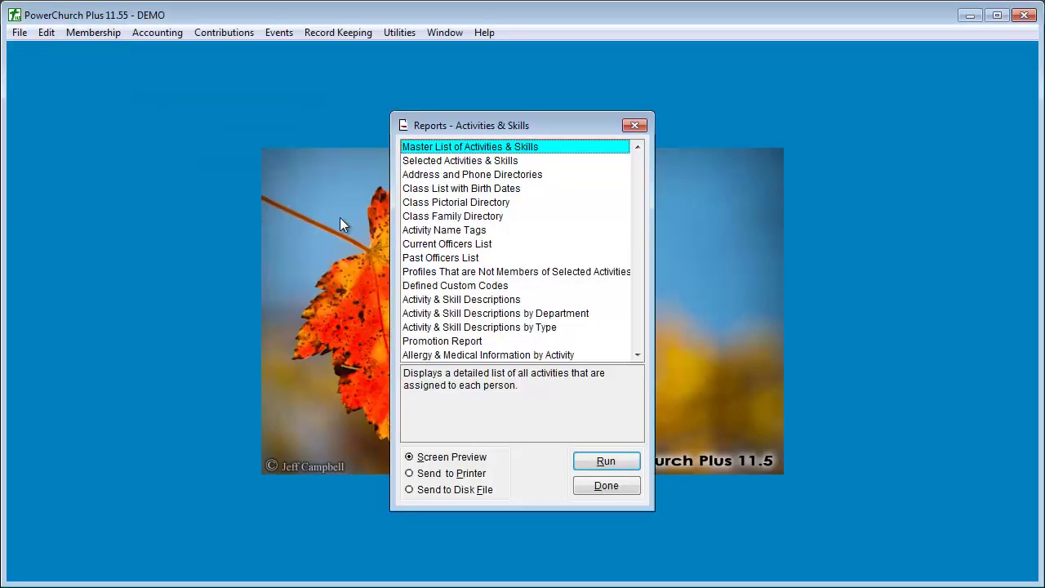
click(428, 218)
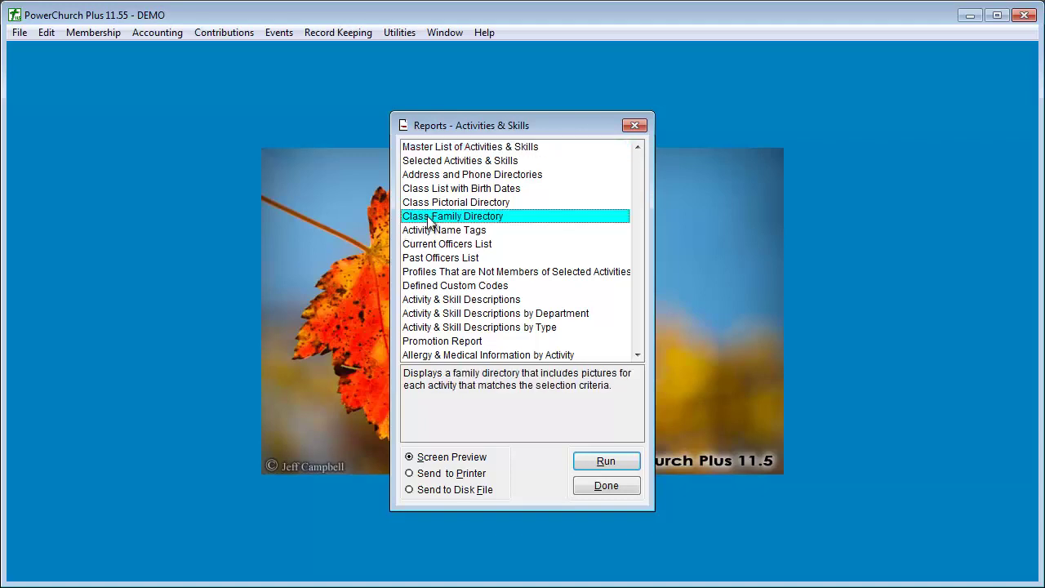
click(621, 466)
Limit the Class Family Directory report to activity 2003, 3 & 4 year olds, as both start and end of the range.
click(460, 215)
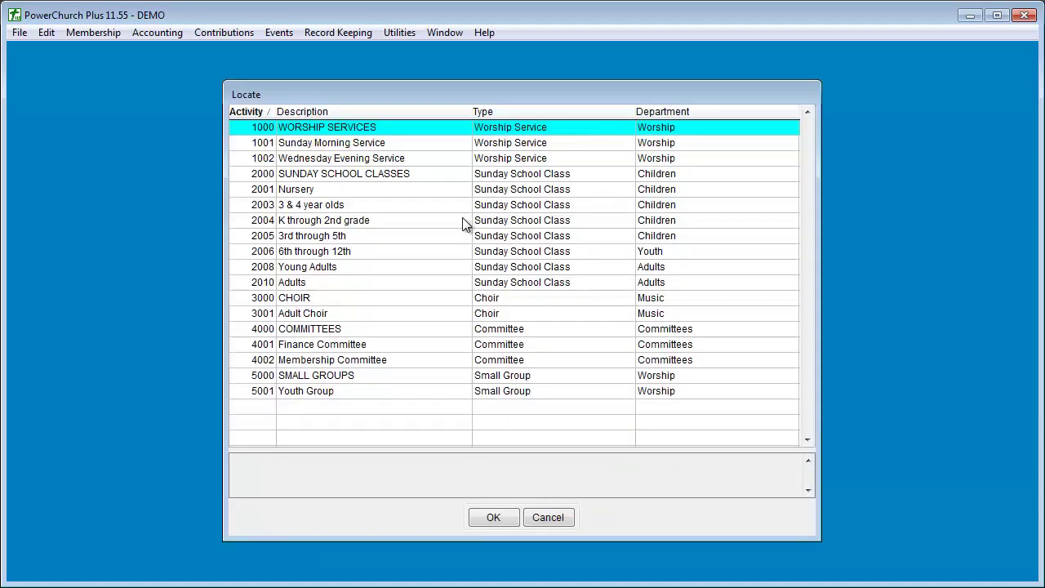
click(356, 205)
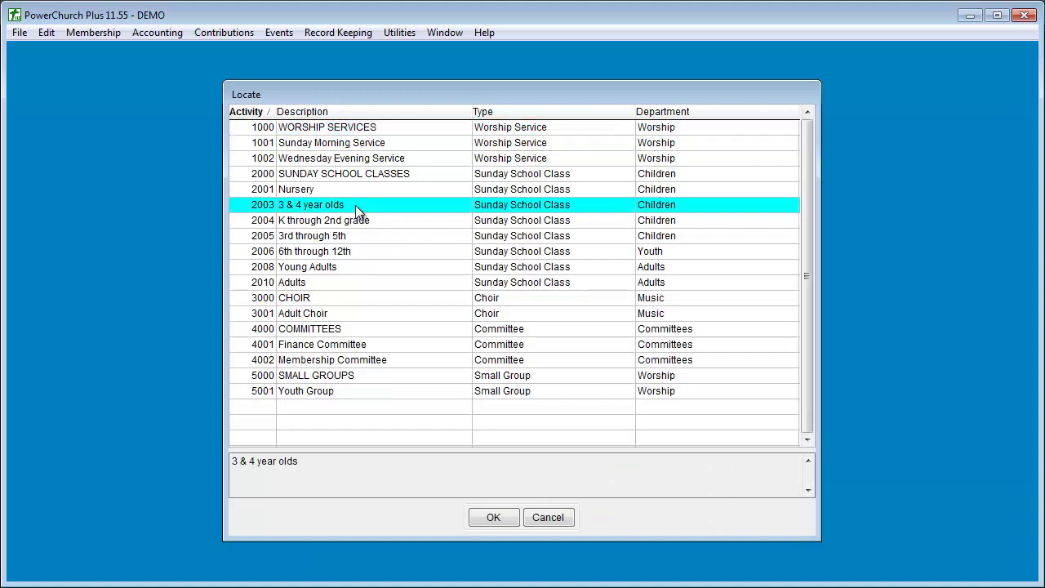
click(493, 518)
click(534, 214)
click(504, 518)
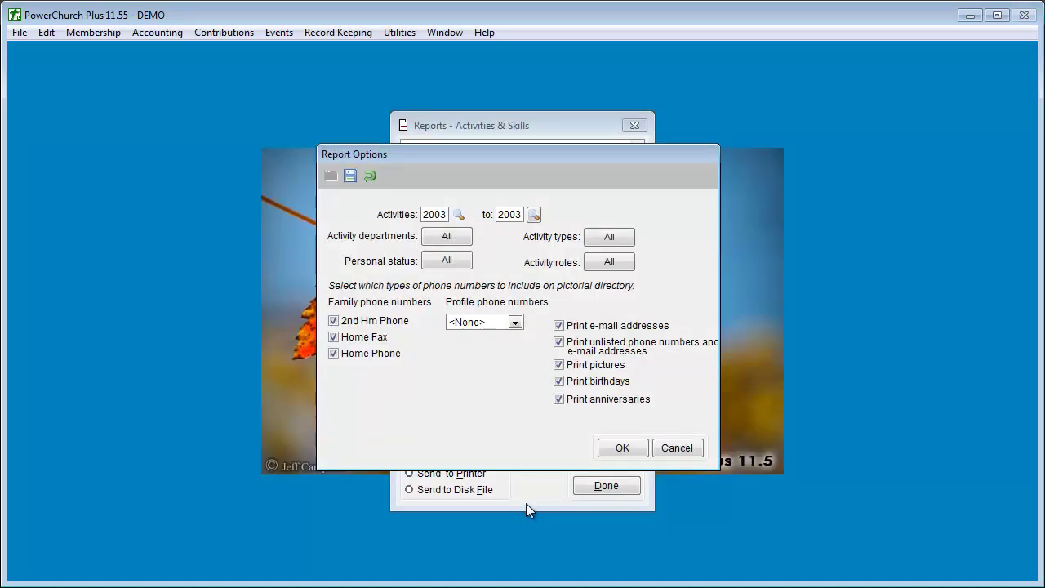
Preview the Class Family Directory with the chosen options, and close the preview and the activities and skills reports.
click(621, 448)
click(610, 460)
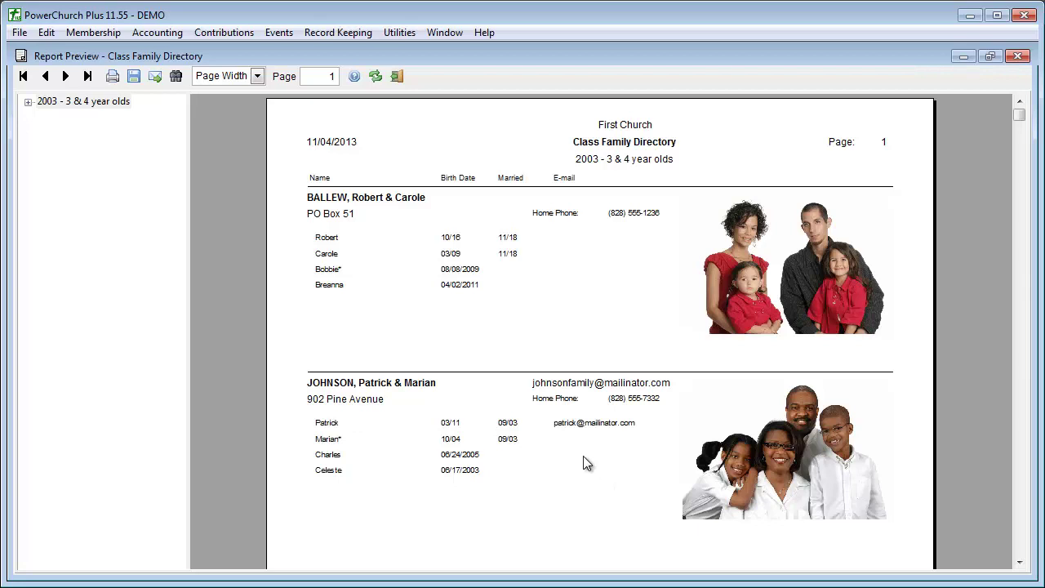
click(397, 76)
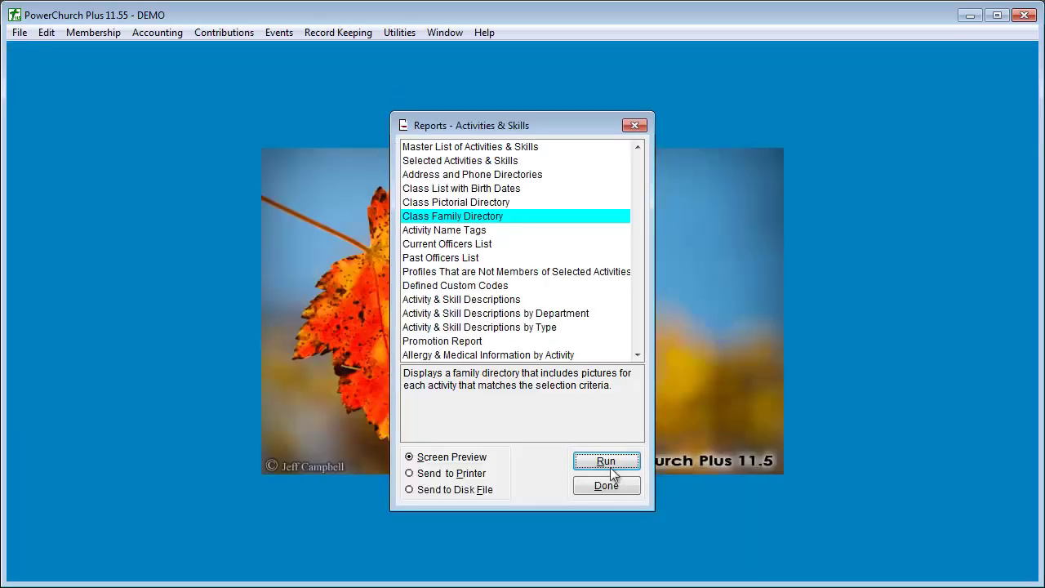
click(623, 490)
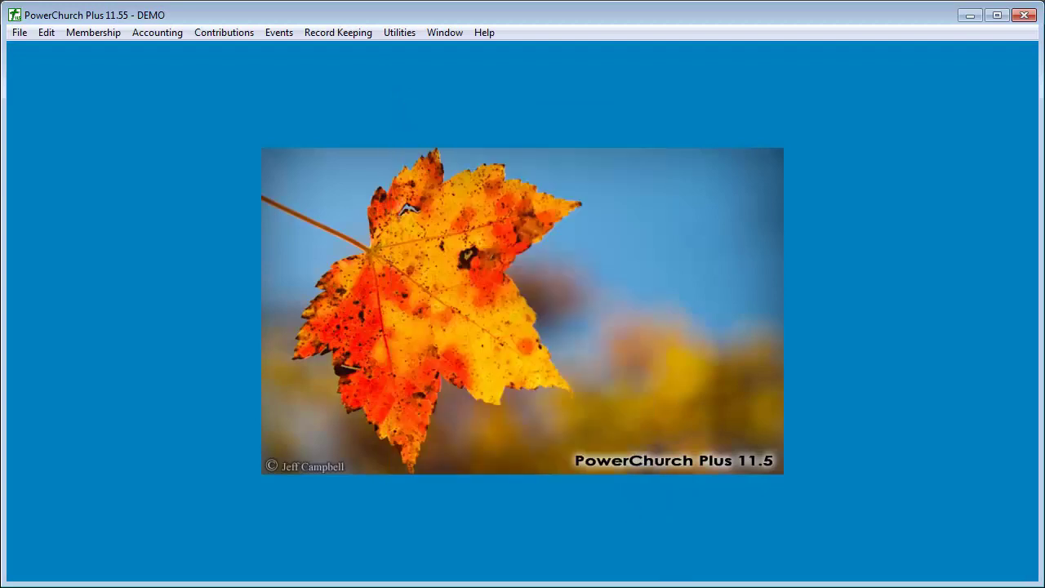
Start the Attendance Register Form from the attendance reports and choose the Full Details register layout.
click(92, 32)
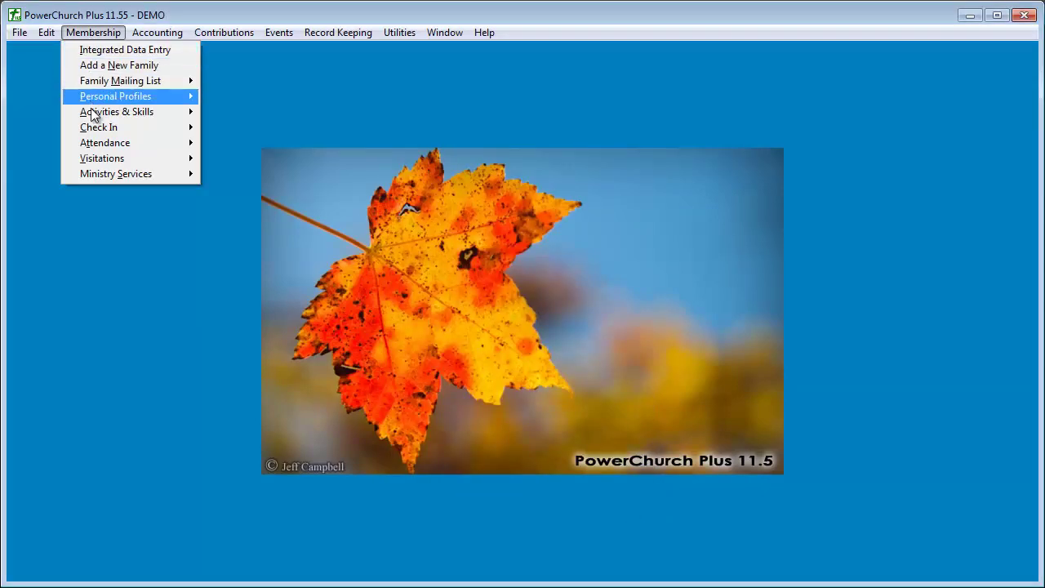
mouse_move(100, 143)
click(245, 181)
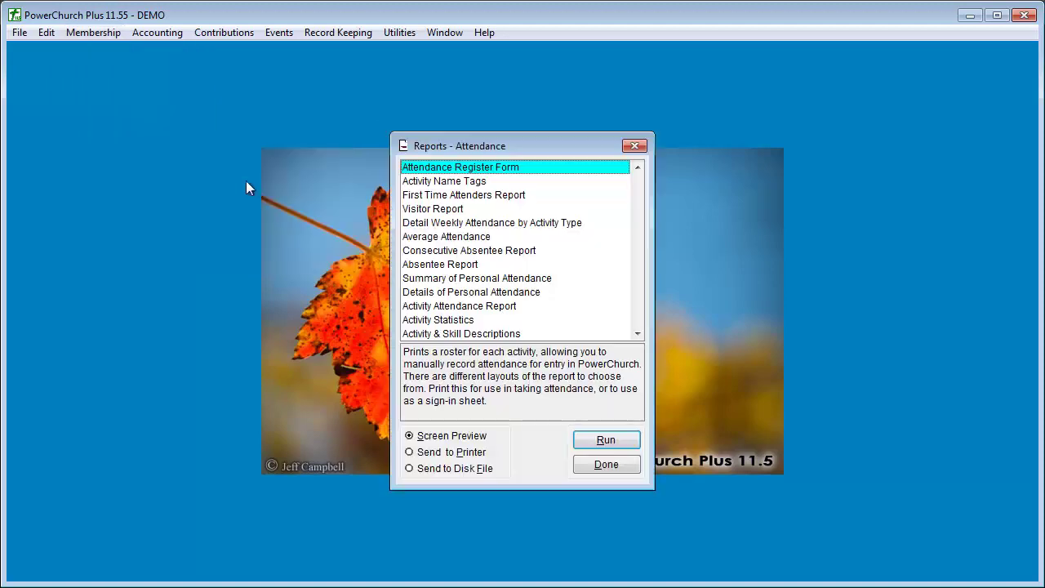
double_click(456, 167)
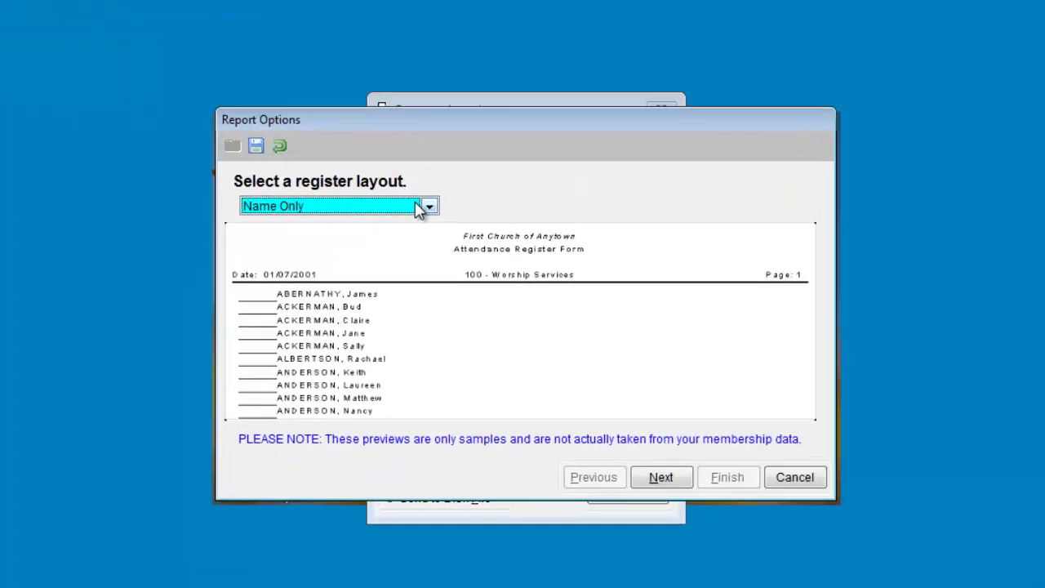
click(441, 226)
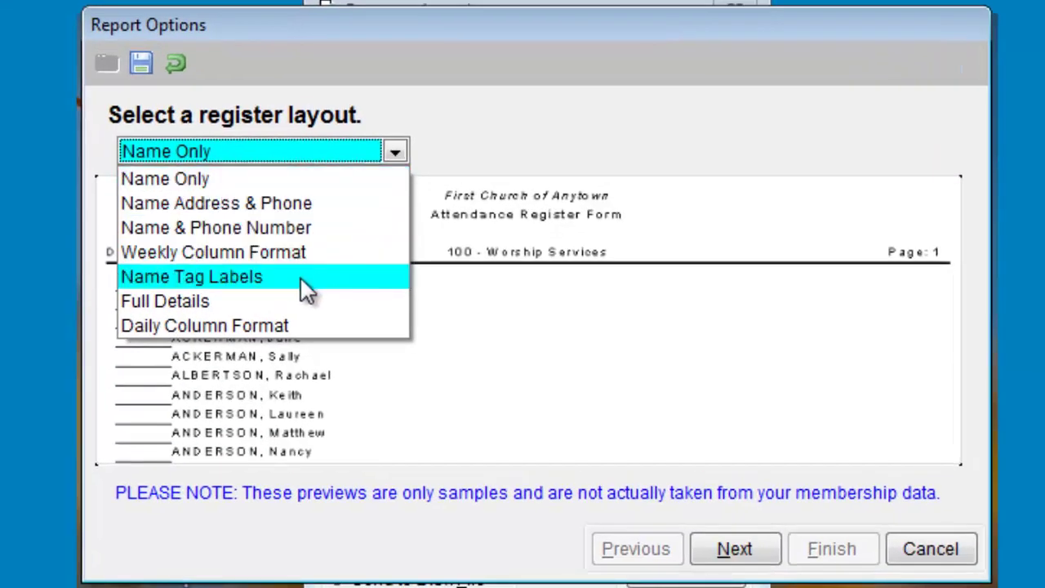
click(297, 300)
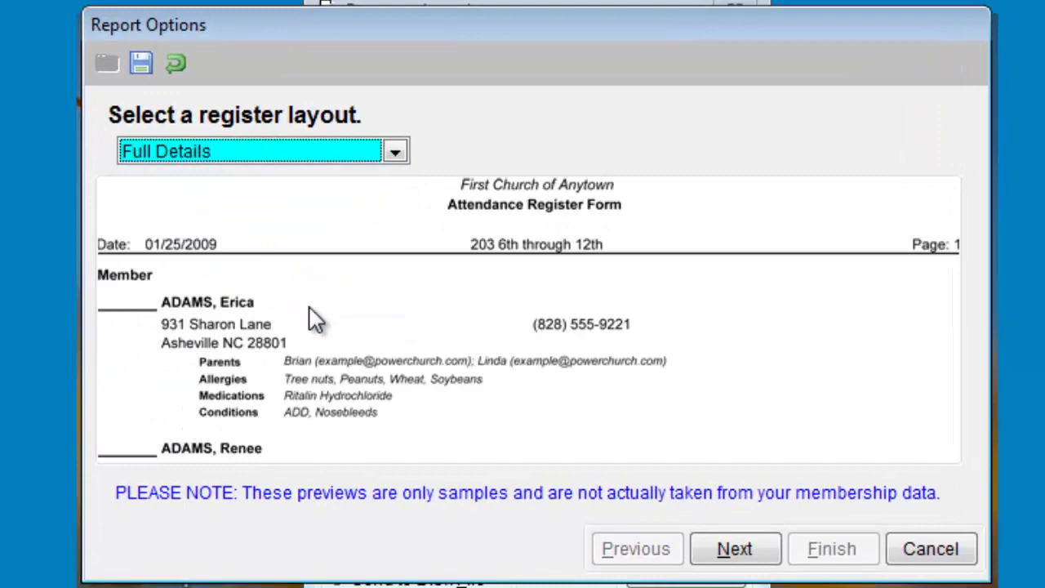
Set the register form's parent phone to Mobile and turn off printing the parent e-mail address.
click(727, 563)
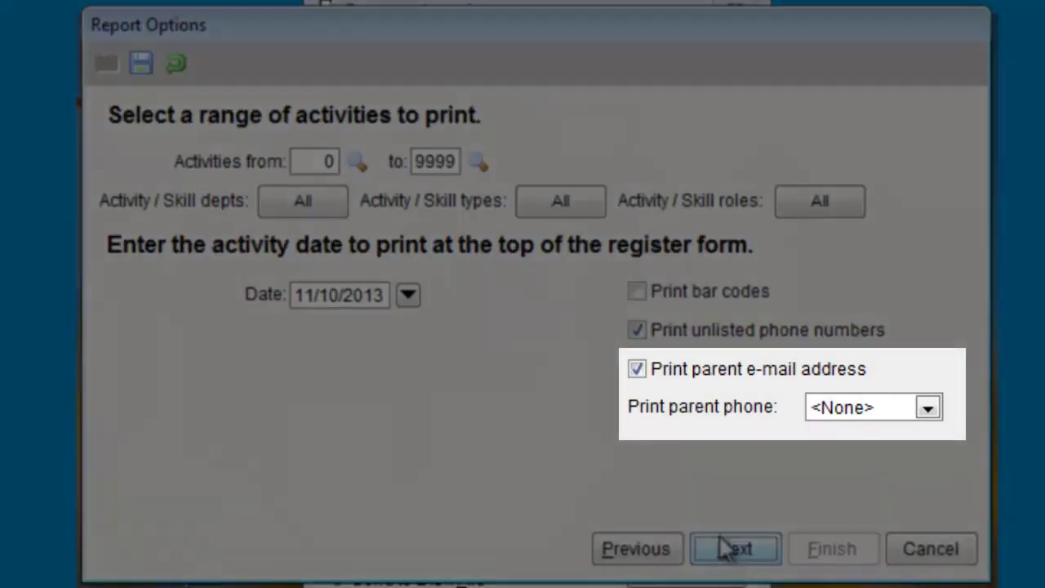
click(848, 405)
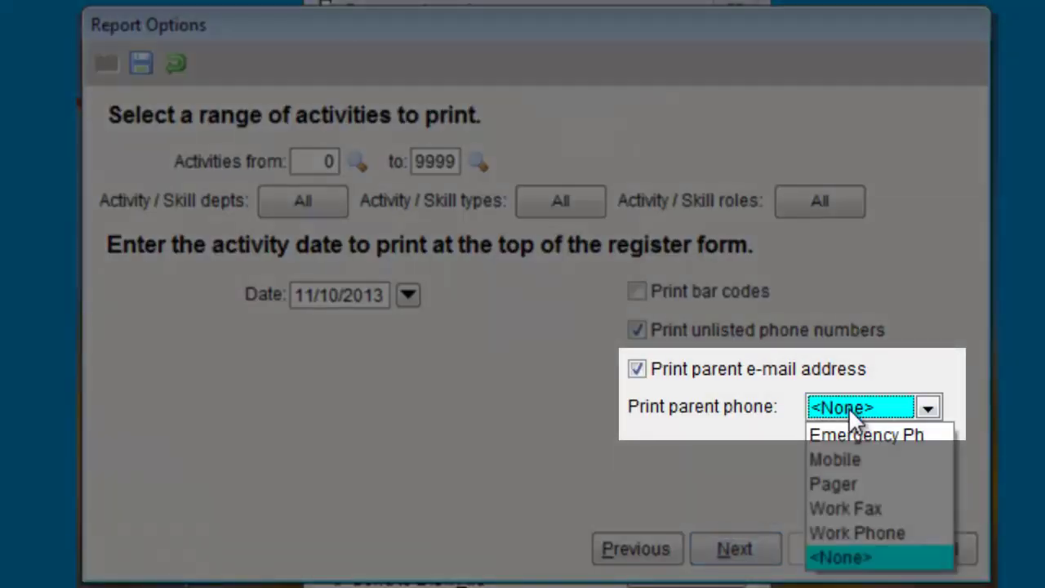
click(855, 462)
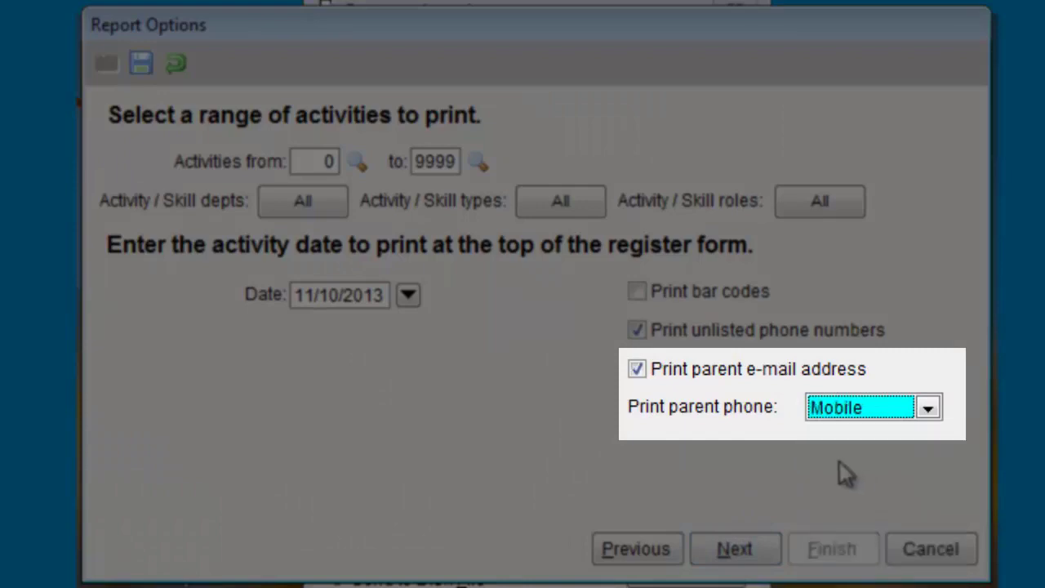
click(762, 370)
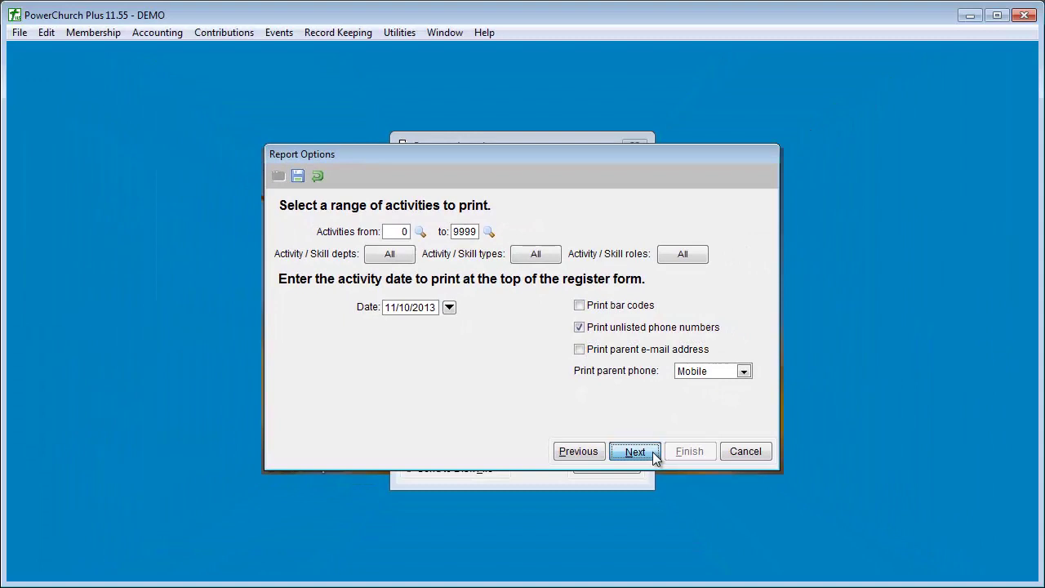
Advance to the register form's role sorting options, cancel the report and close the attendance reports.
click(766, 552)
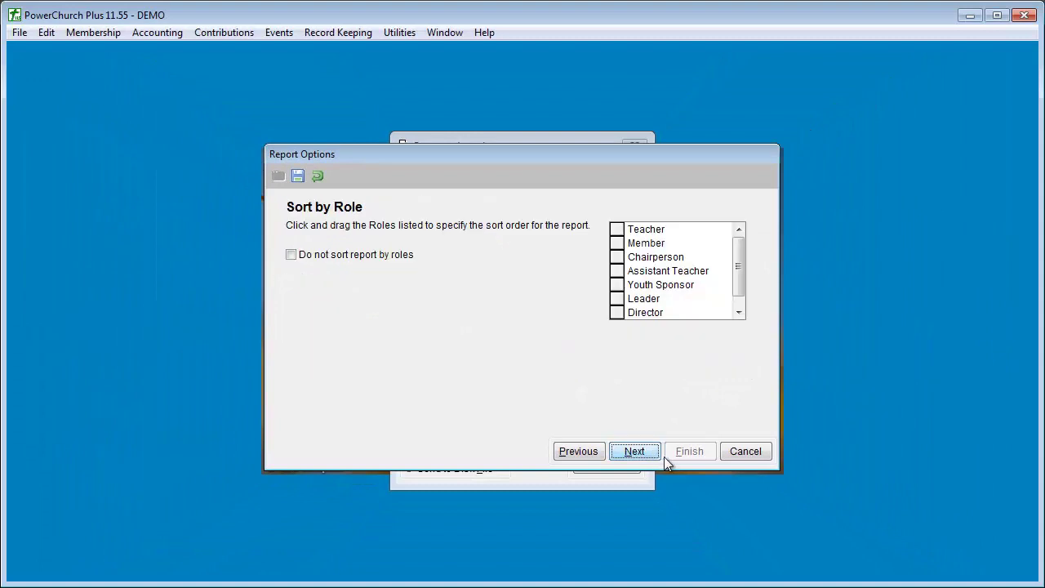
click(744, 457)
click(611, 468)
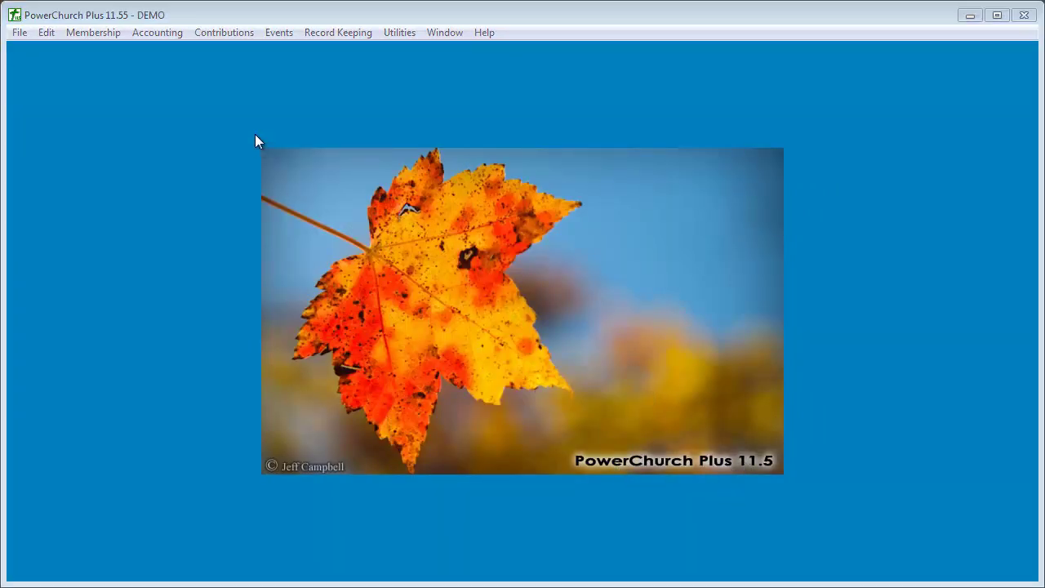
Preview the accounts payable Vendor List for all vendors with last payment date Year to date, and close it with the report list.
click(150, 32)
mouse_move(156, 72)
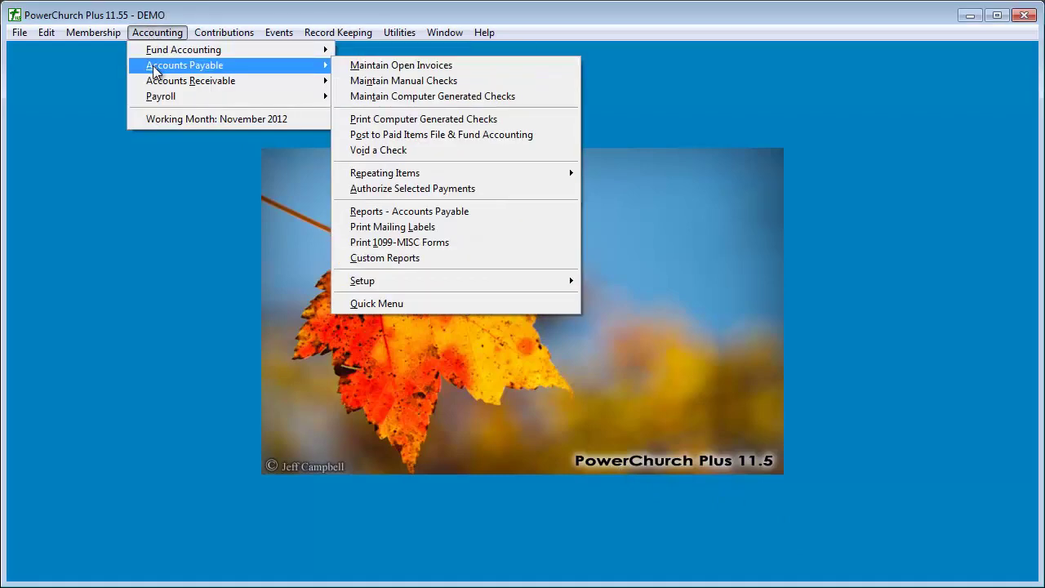
click(406, 214)
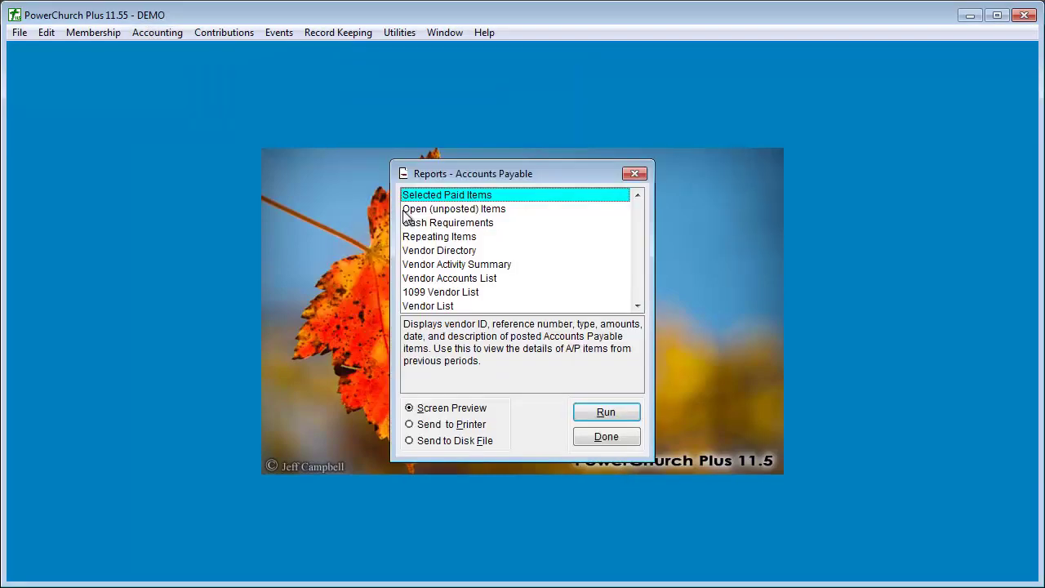
click(418, 307)
click(590, 413)
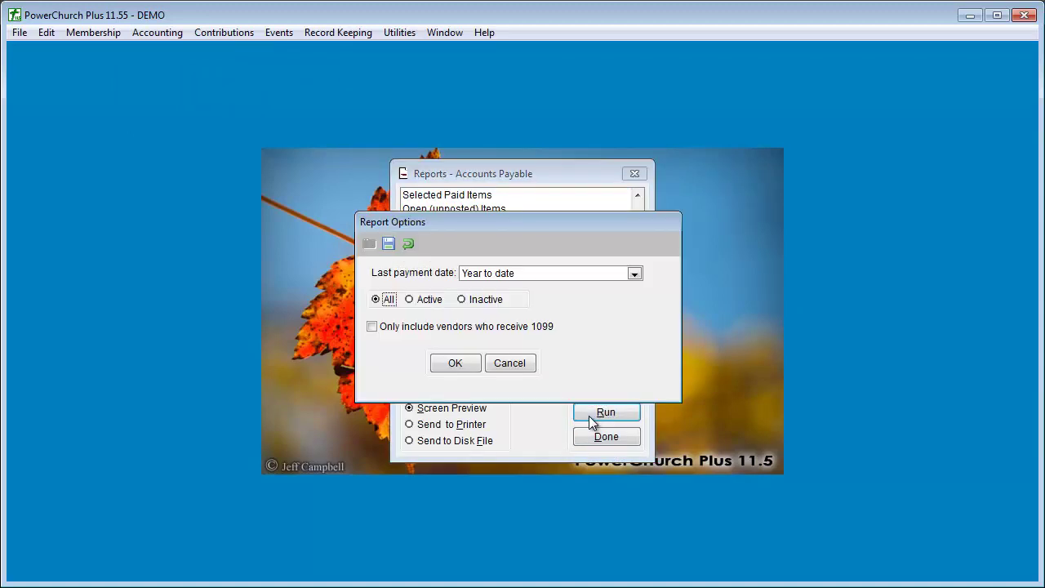
click(458, 367)
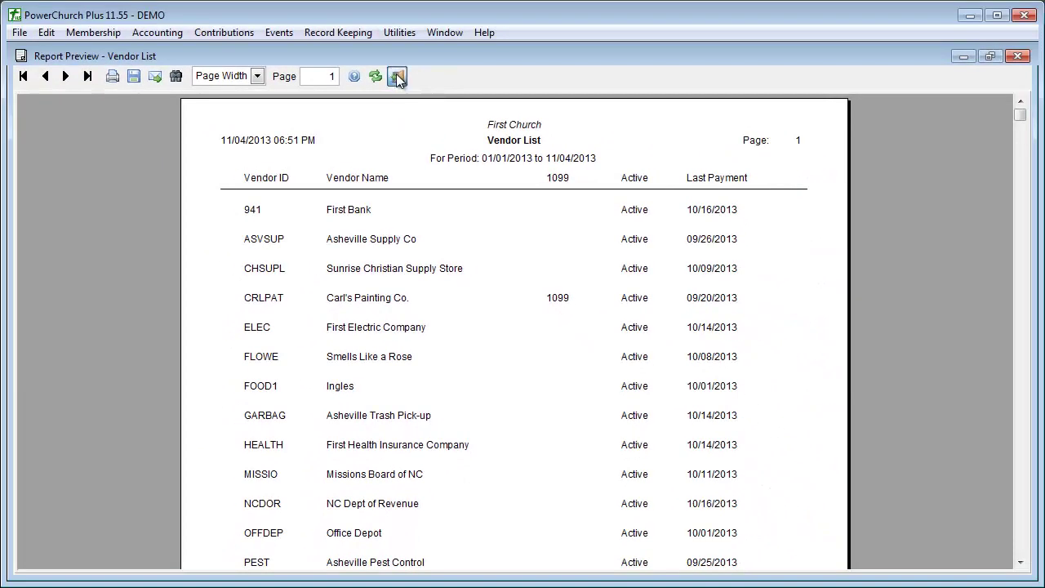
click(397, 76)
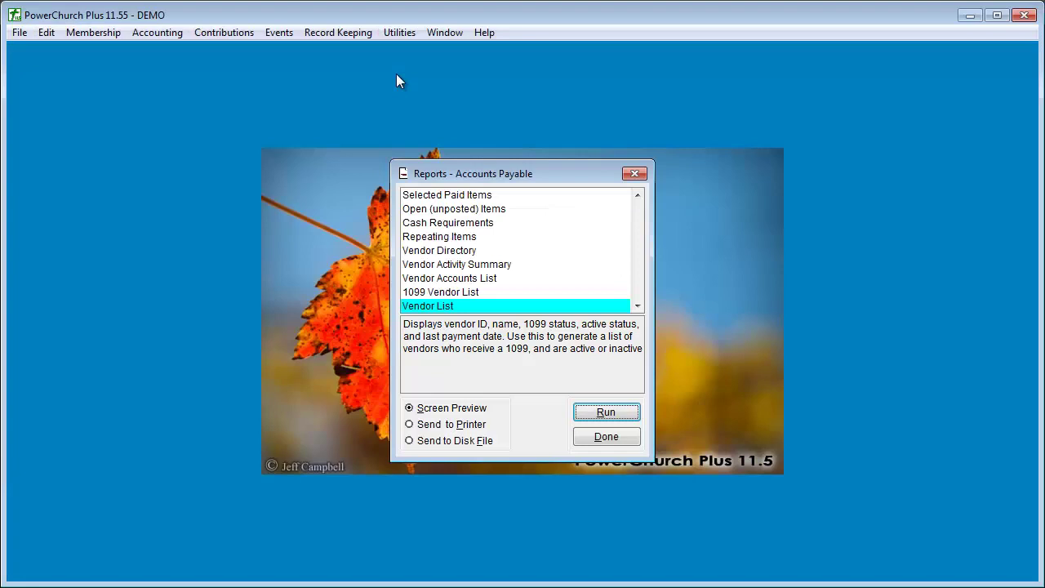
click(630, 436)
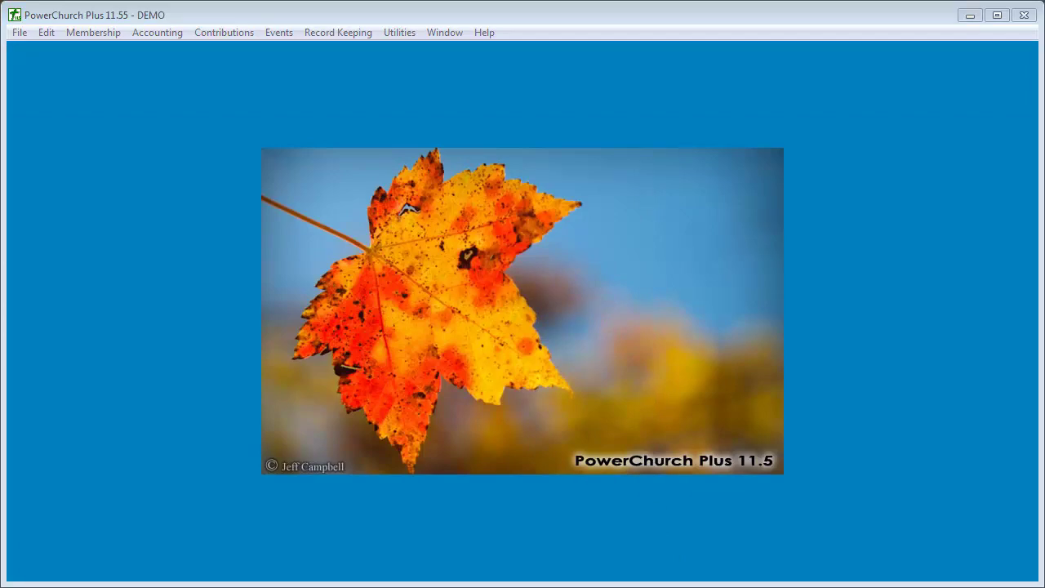
Open the contributions reports and show the description of the Contributions Summary Report.
click(231, 33)
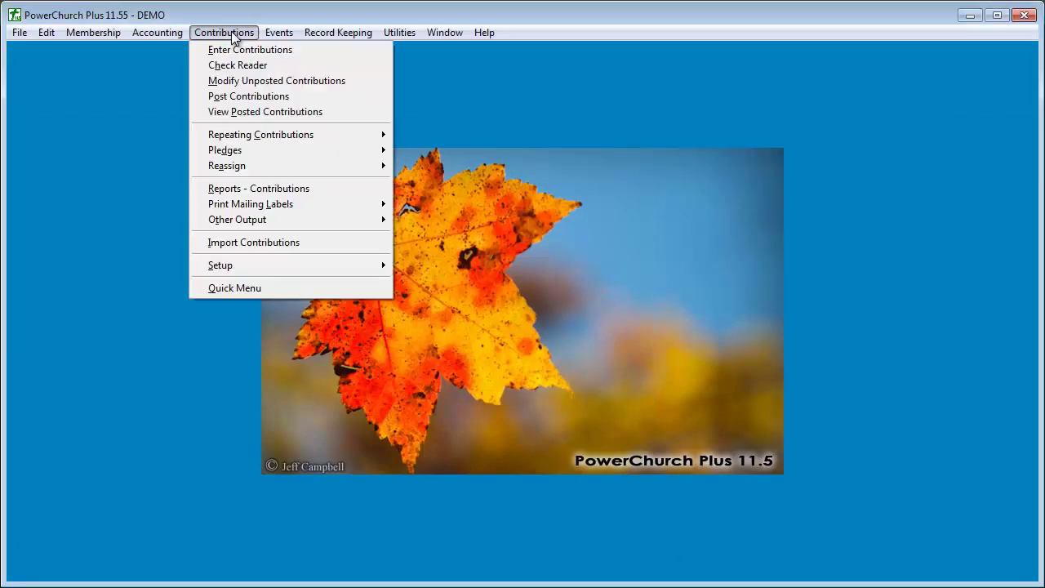
click(237, 189)
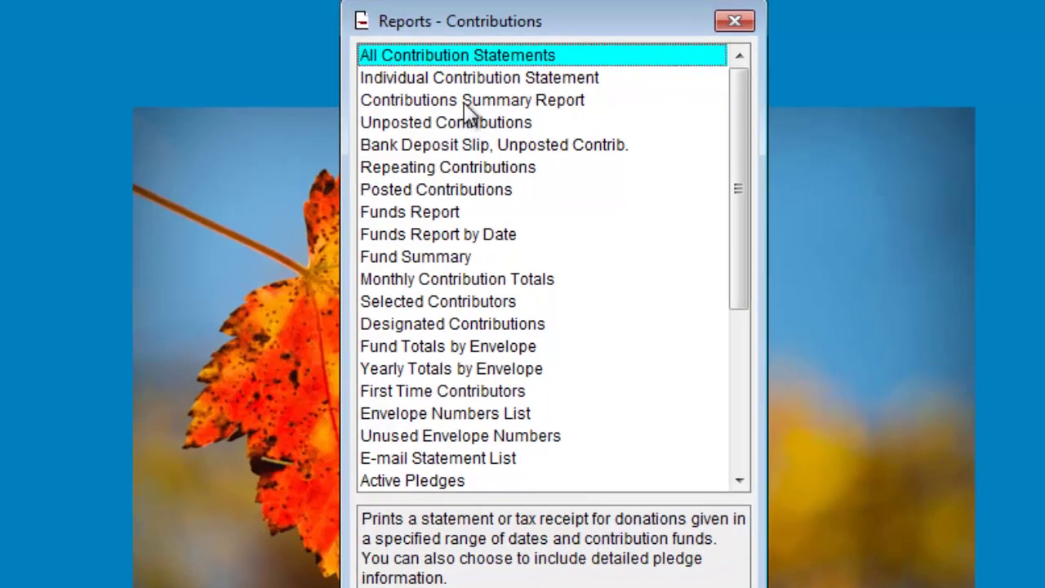
click(466, 127)
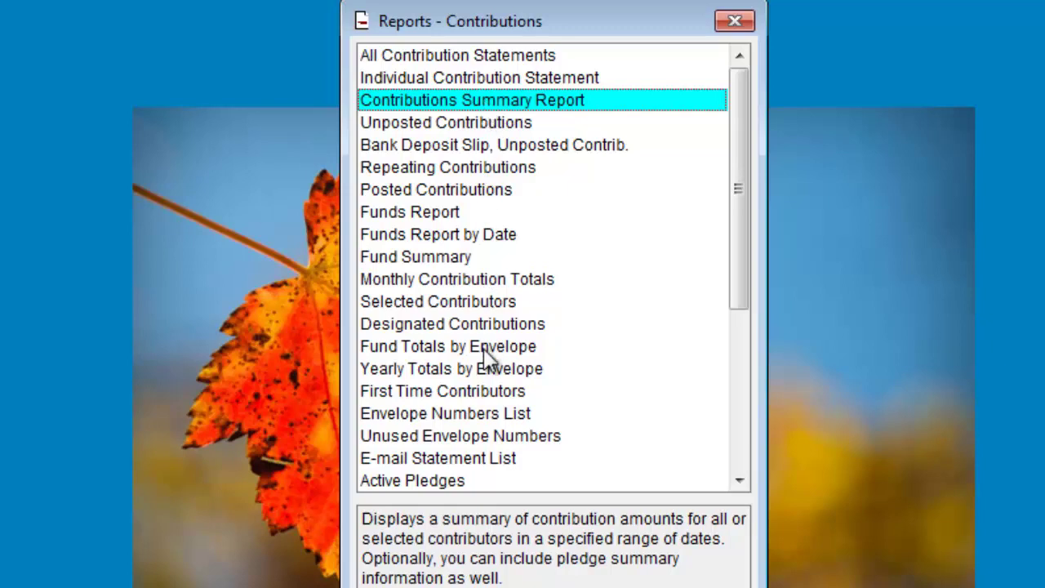
Compare the descriptions of the Yearly Totals by Envelope and Yearly Comparison Report entries.
click(485, 369)
scroll(740, 366, down, 5)
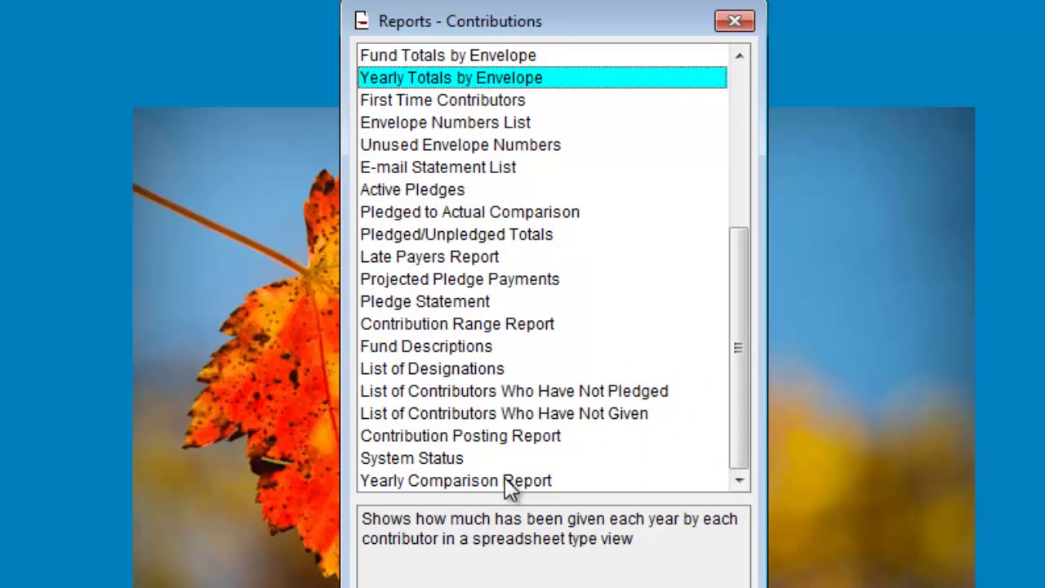
click(506, 479)
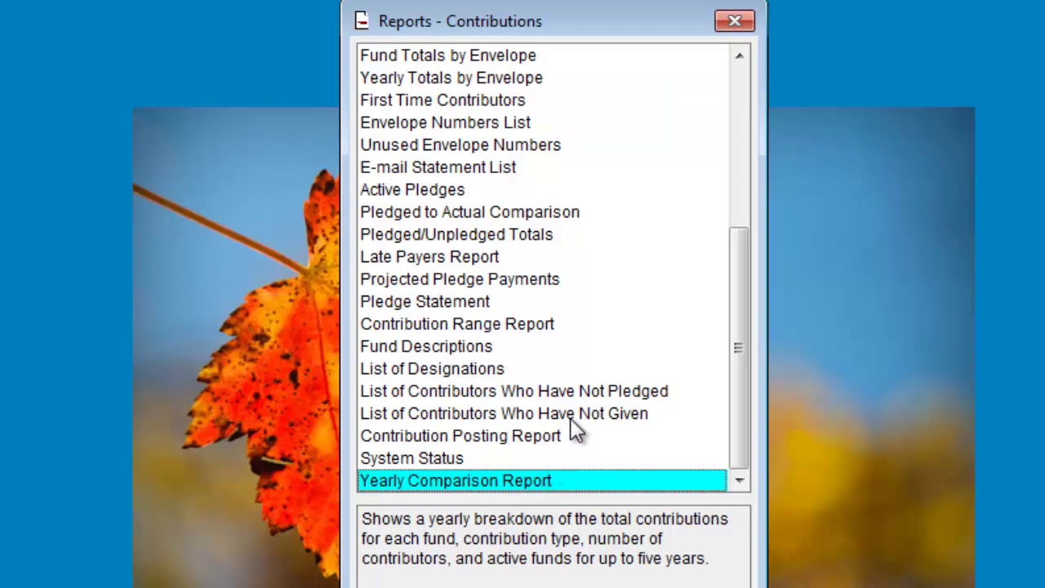
click(532, 80)
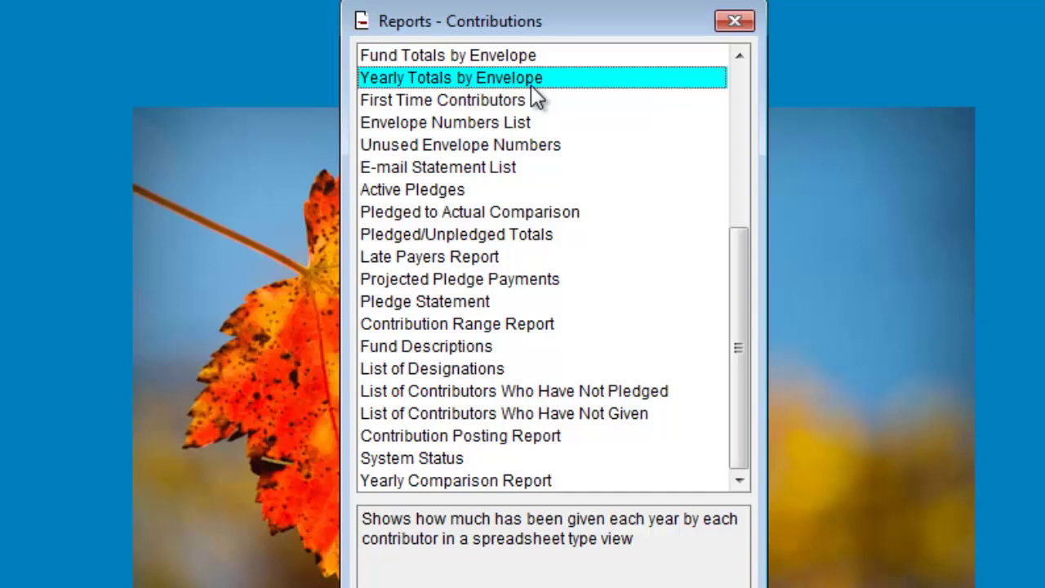
click(599, 482)
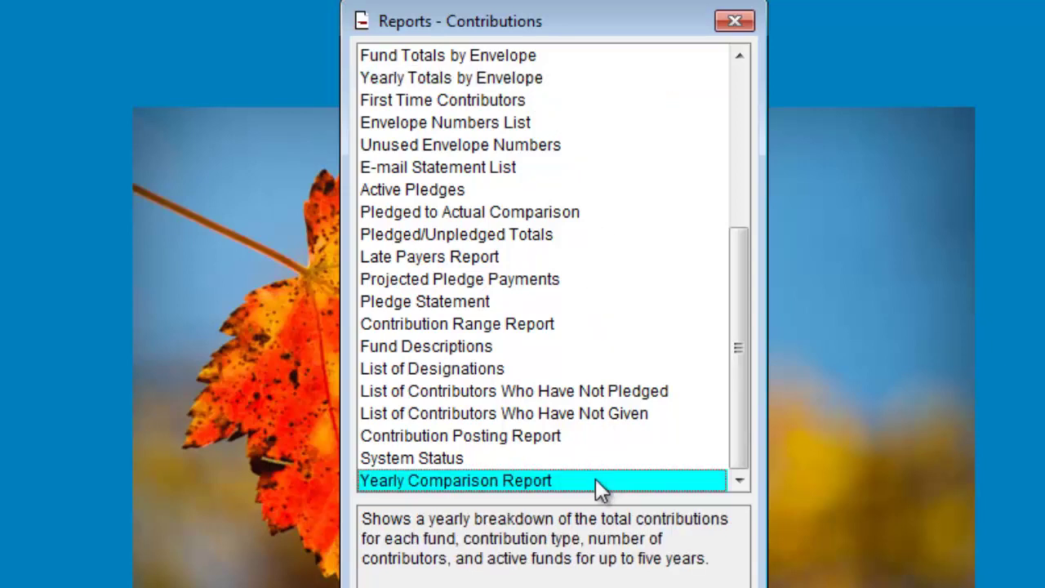